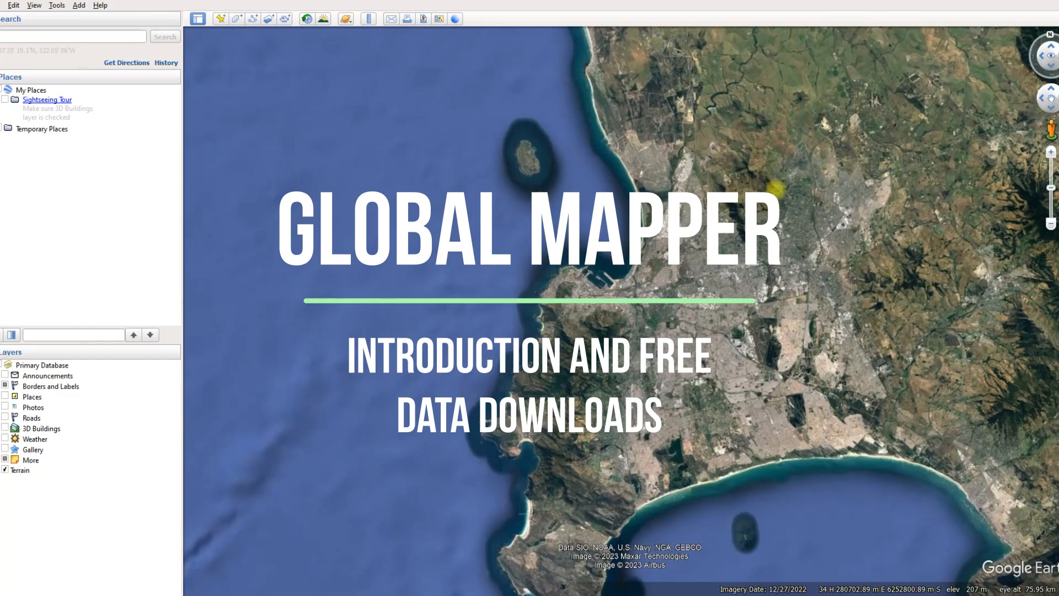
pyautogui.write('CT_AOI')
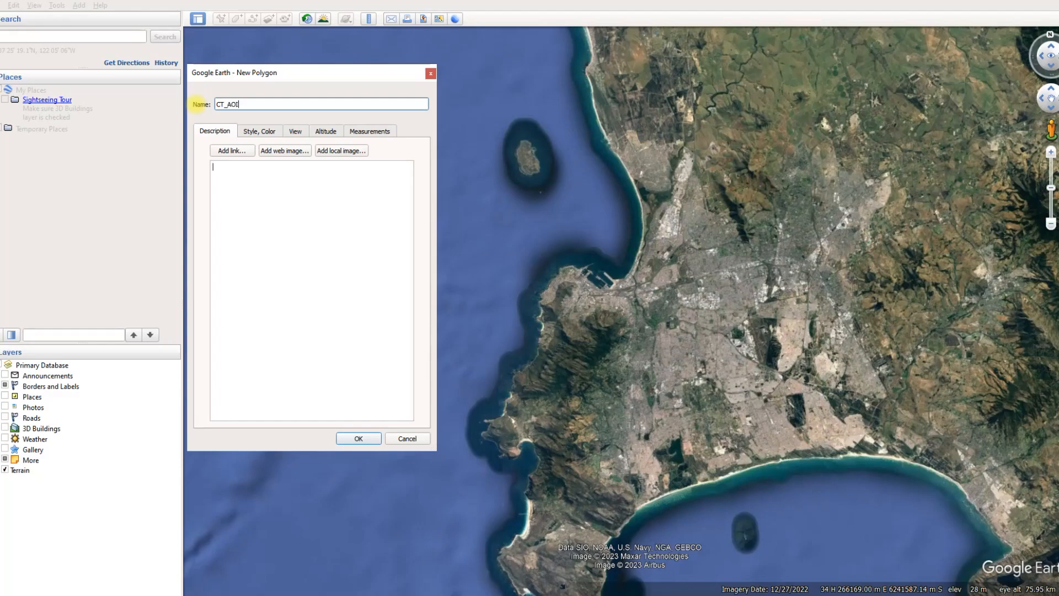
# Step: Place four polygon corners forming a rectangle around Cape Town's city bowl
pyautogui.click(514, 244)
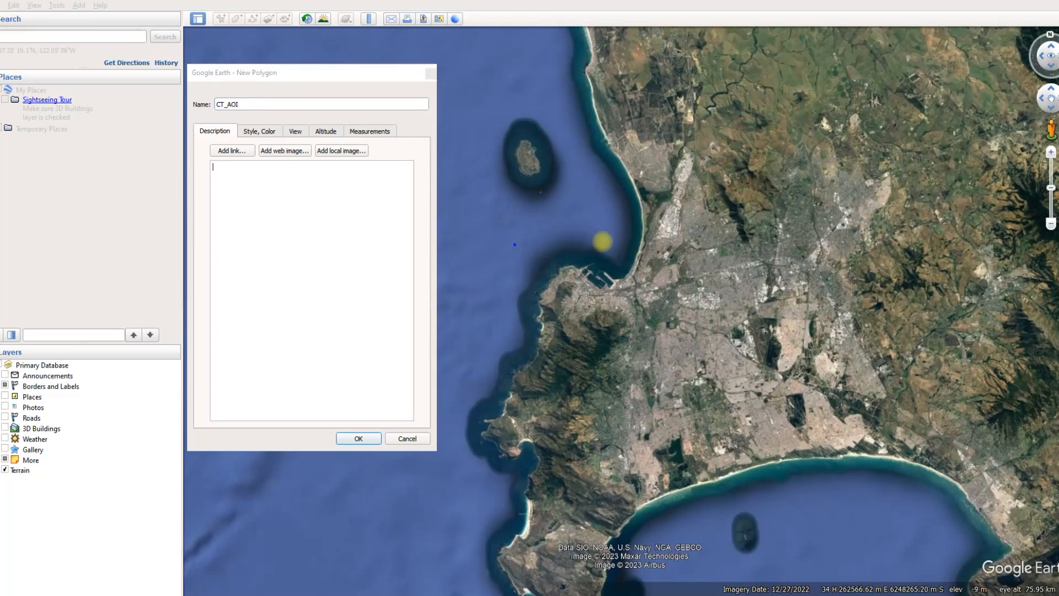
pyautogui.click(622, 245)
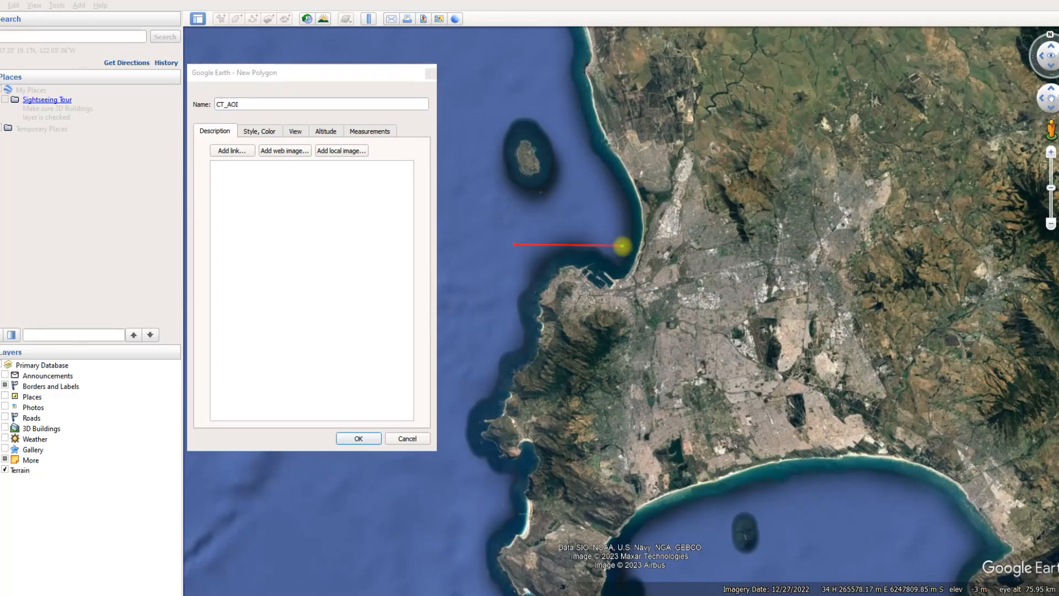
pyautogui.click(631, 354)
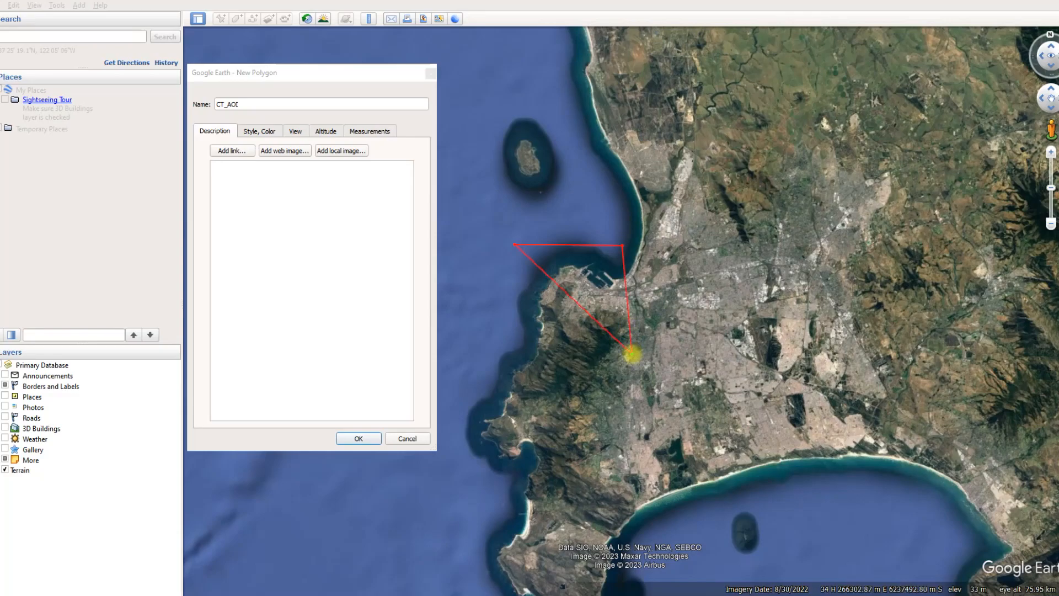
pyautogui.click(515, 344)
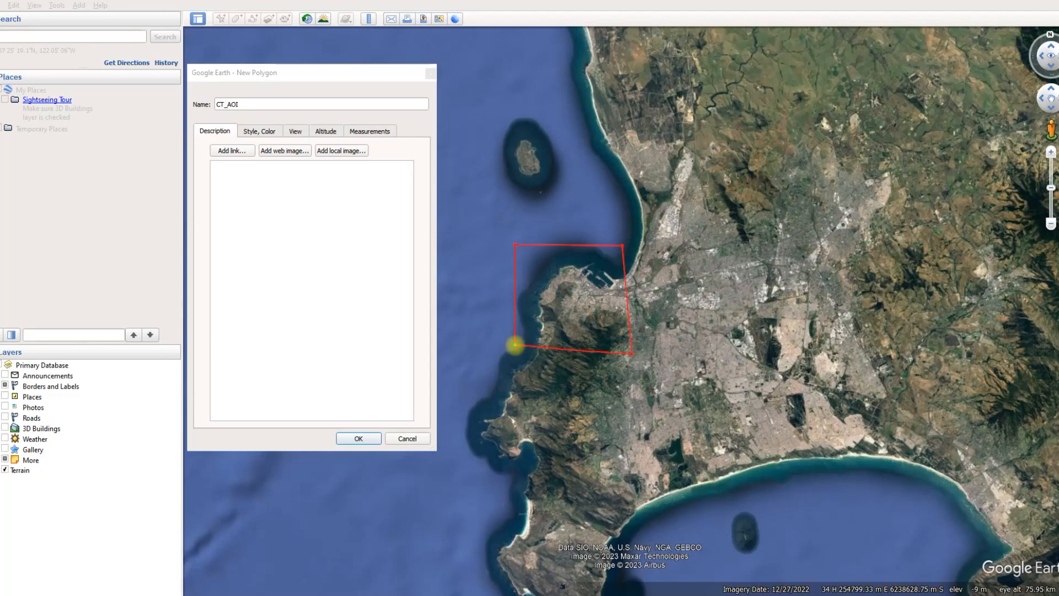
# Step: Nudge the corner vertices to square the rectangle and confirm it as the CT_AOI polygon
pyautogui.moveTo(515, 344); pyautogui.dragTo(516, 349)
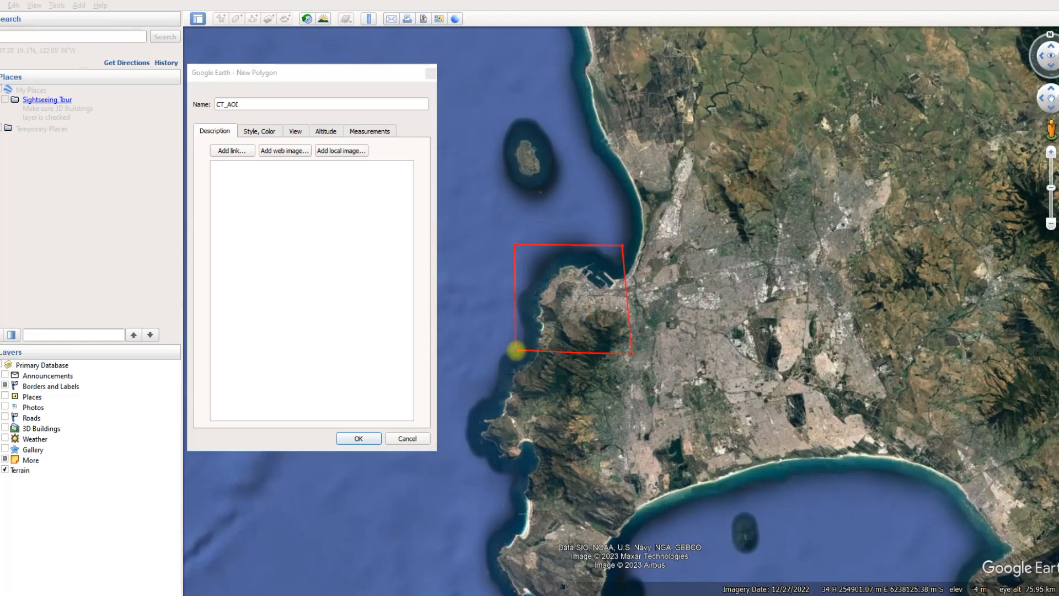
pyautogui.moveTo(623, 244); pyautogui.dragTo(629, 244)
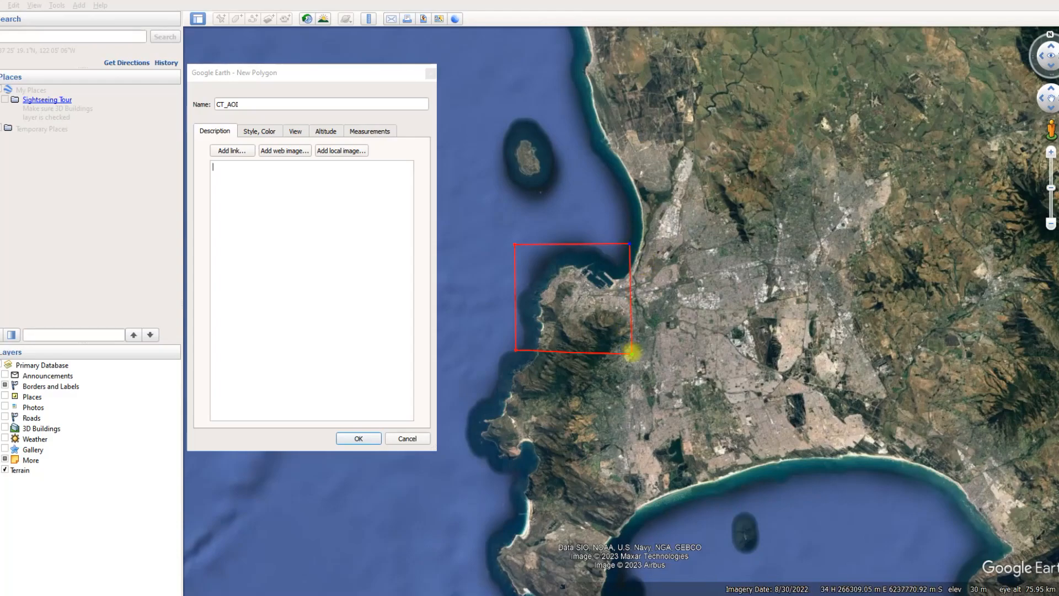
pyautogui.moveTo(631, 353); pyautogui.dragTo(634, 349)
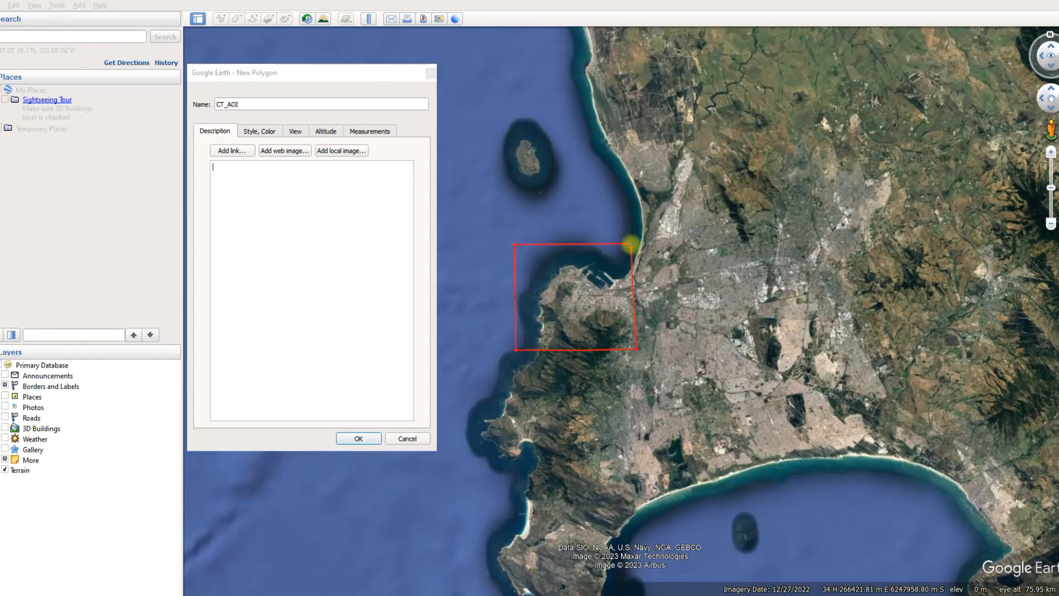
pyautogui.moveTo(630, 245); pyautogui.dragTo(632, 247)
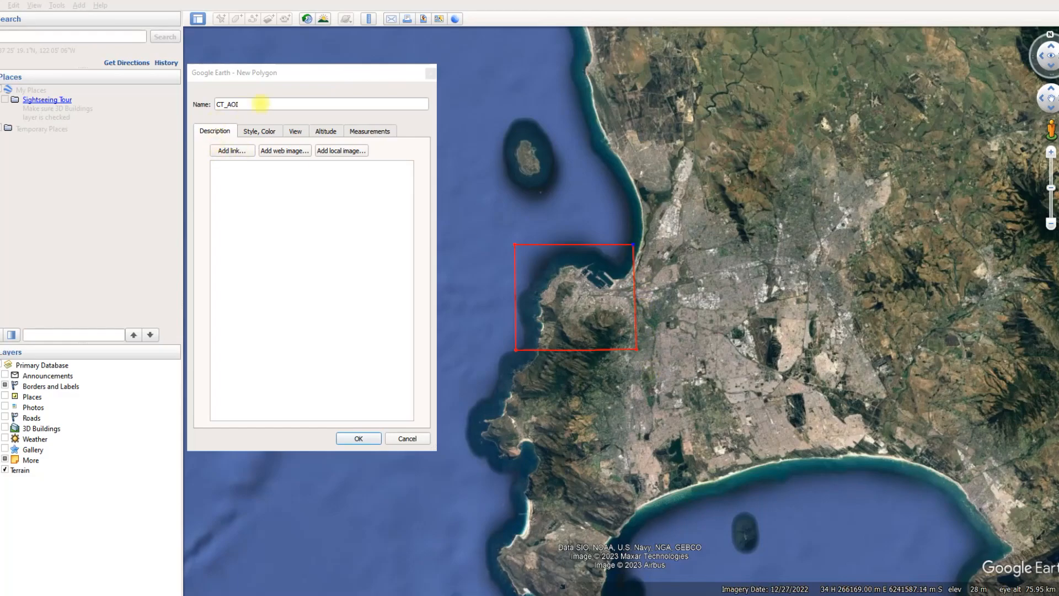
pyautogui.click(372, 437)
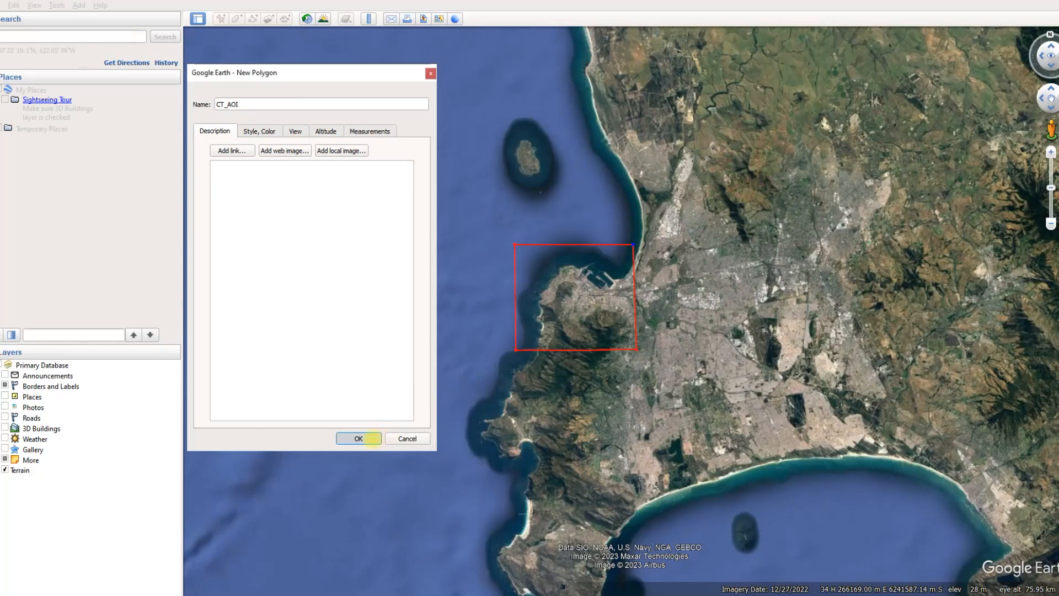
# Step: Save the CT_AOI place as Cape Town_AOI.kmz, replacing the existing file
pyautogui.rightClick(45, 320)
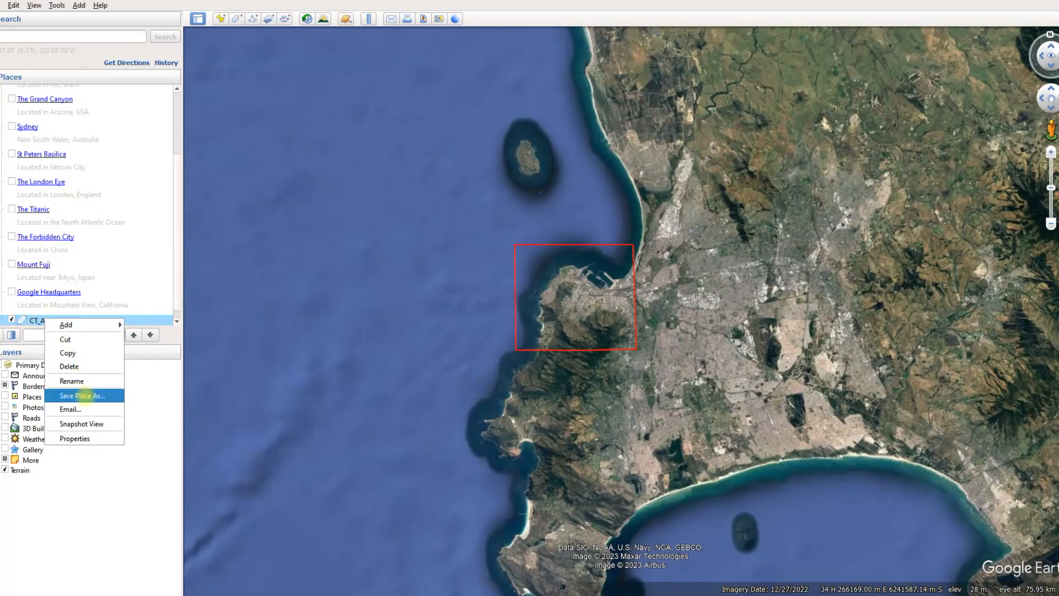
pyautogui.click(83, 396)
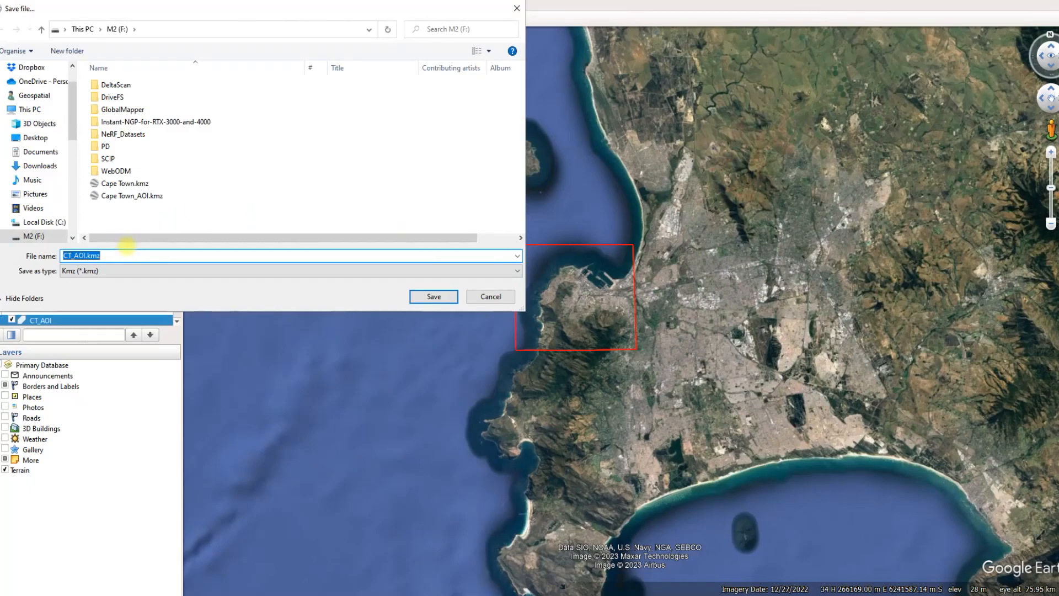
pyautogui.click(137, 196)
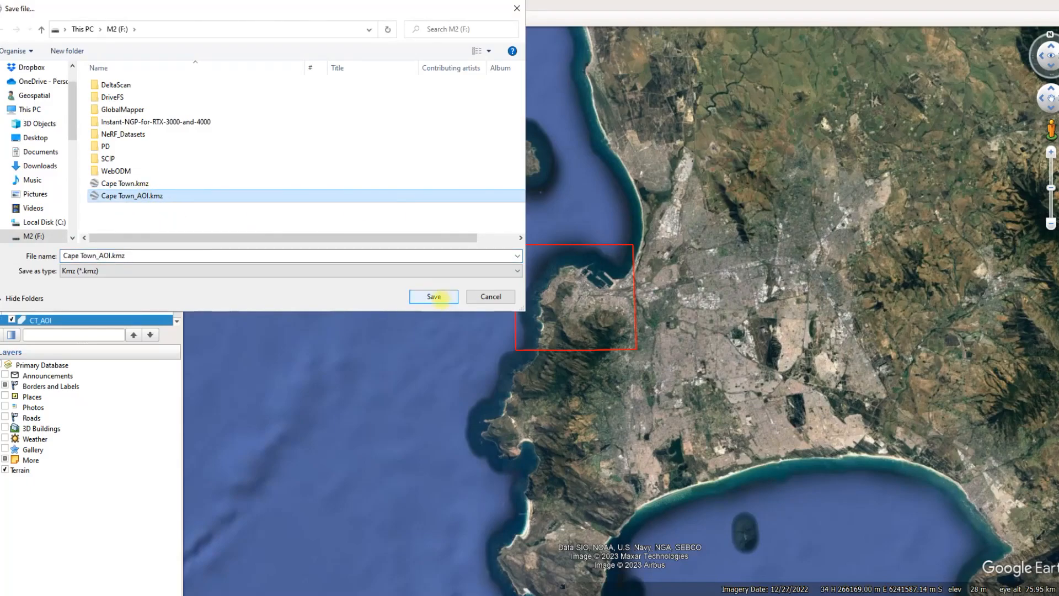
pyautogui.click(439, 296)
pyautogui.click(557, 299)
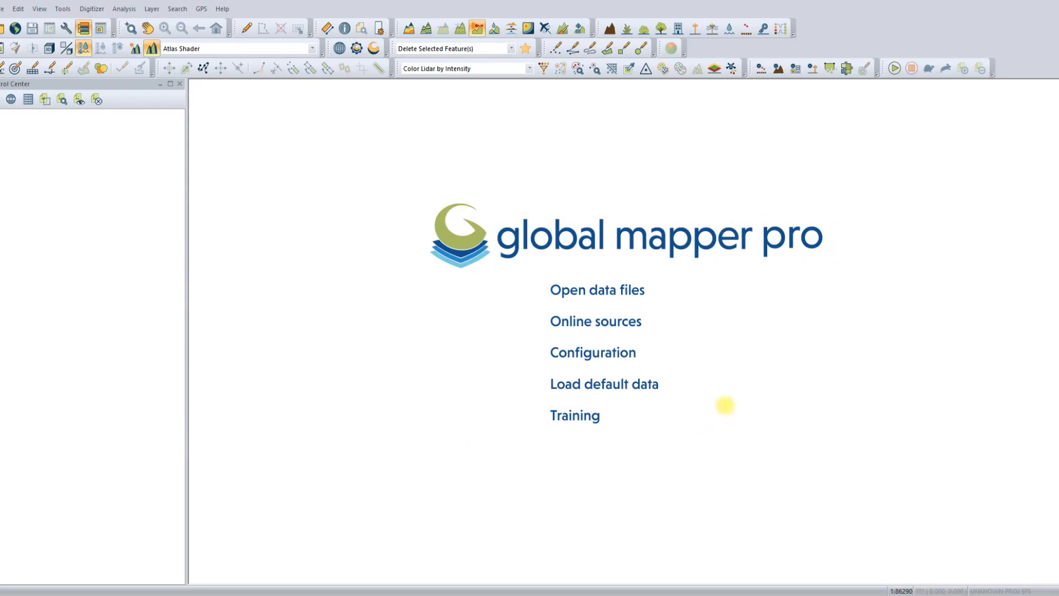
# Step: Load Cape Town_AOI.kmz from the start screen so the CT_AOI outline appears
pyautogui.click(624, 287)
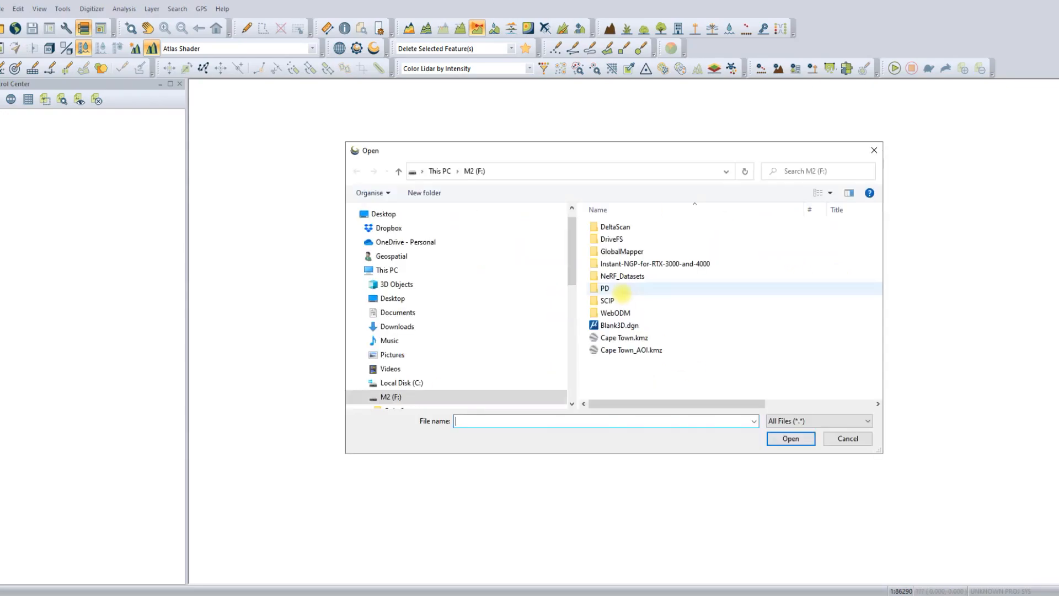
pyautogui.click(633, 351)
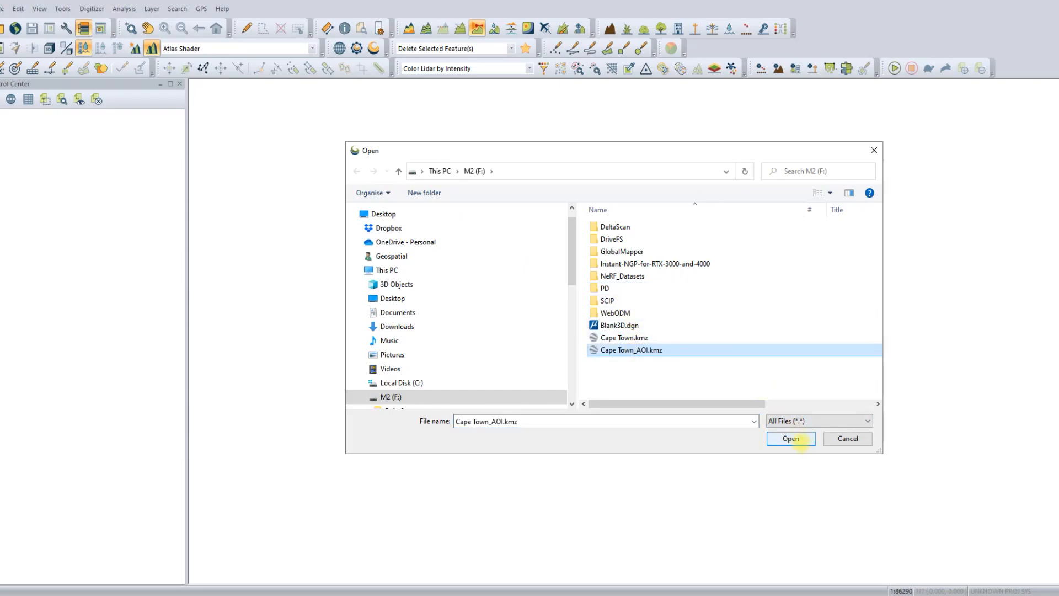
pyautogui.click(791, 439)
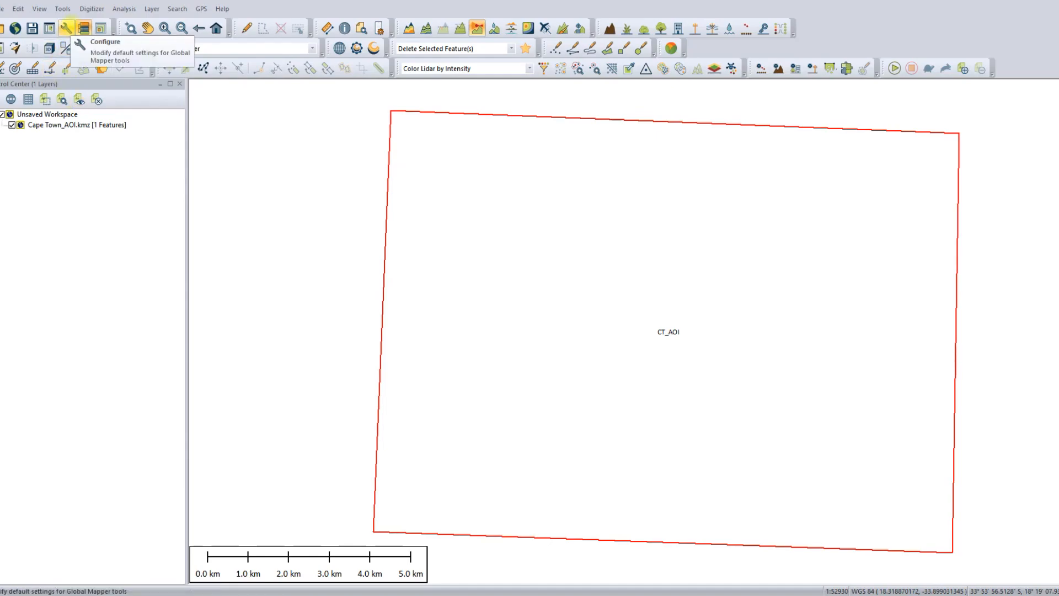
# Step: In Configuration > Projection, choose UTM (zone 34S, WGS84, metres) and apply it
pyautogui.click(66, 27)
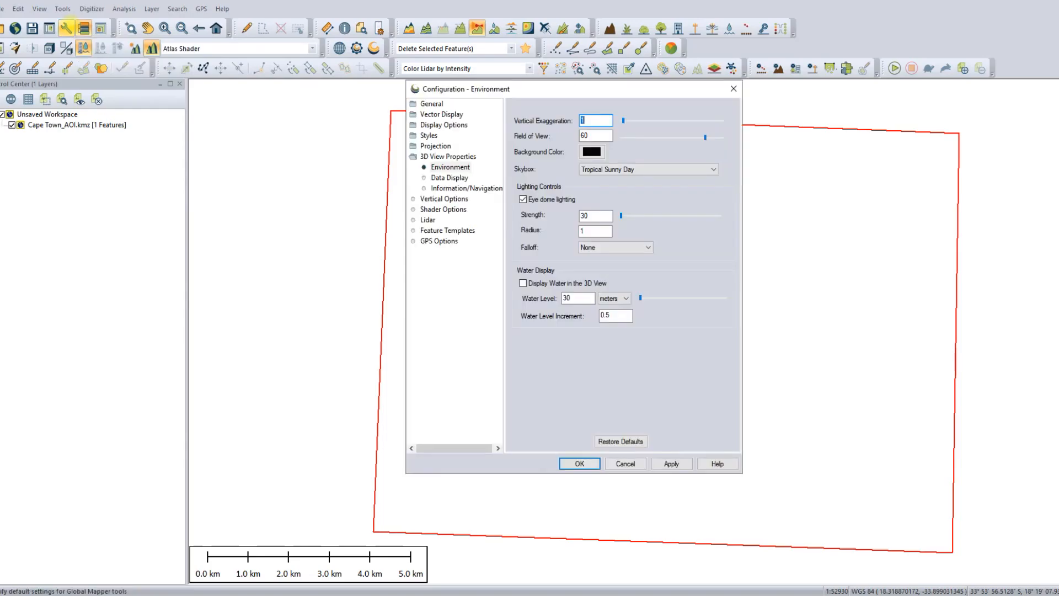
pyautogui.moveTo(685, 87); pyautogui.dragTo(307, 163)
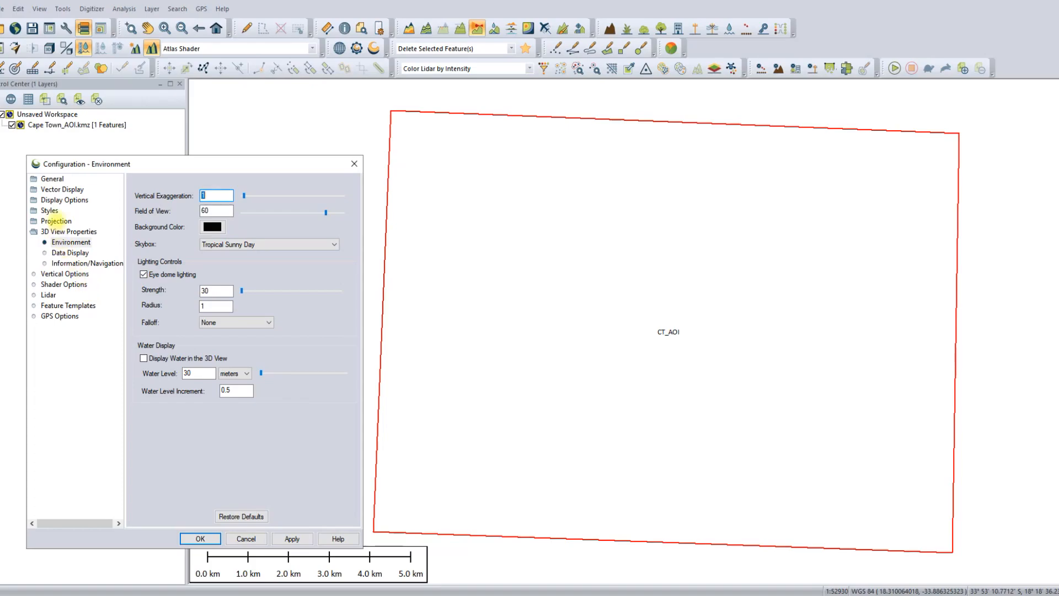
pyautogui.click(56, 221)
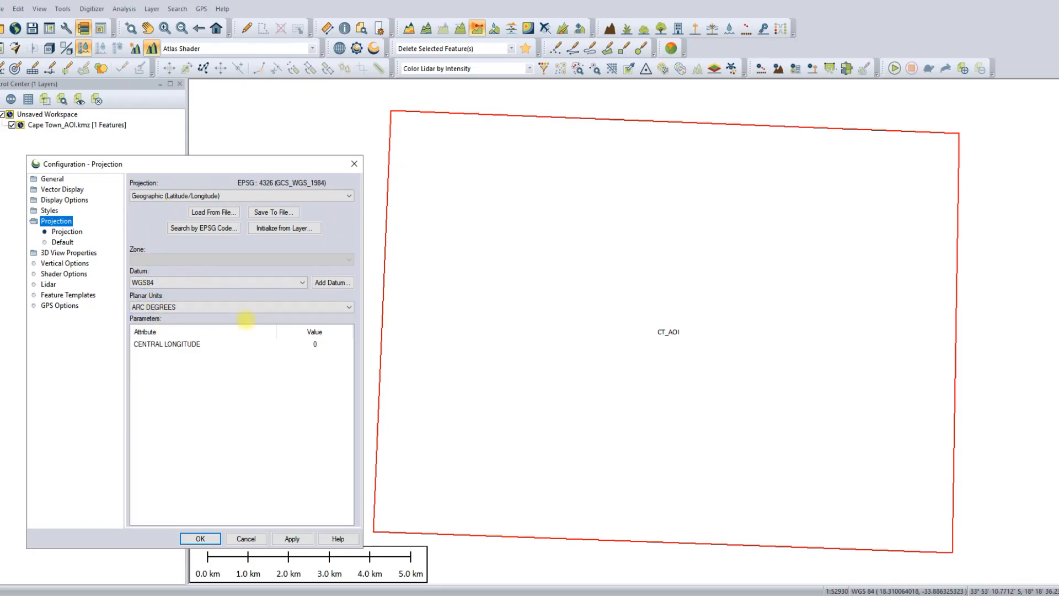
pyautogui.click(348, 195)
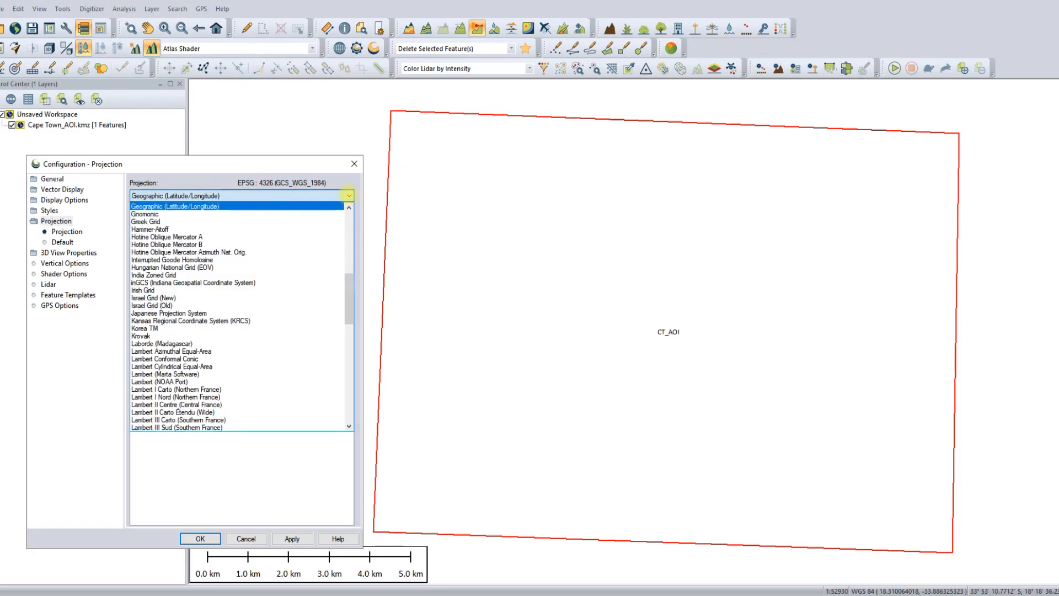
pyautogui.press('u')
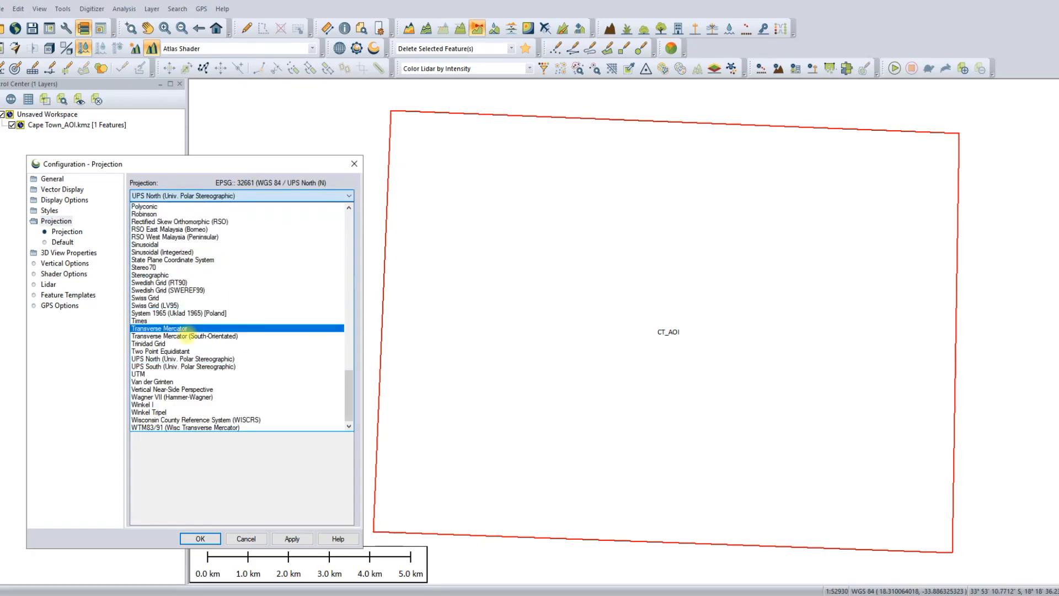
pyautogui.click(139, 375)
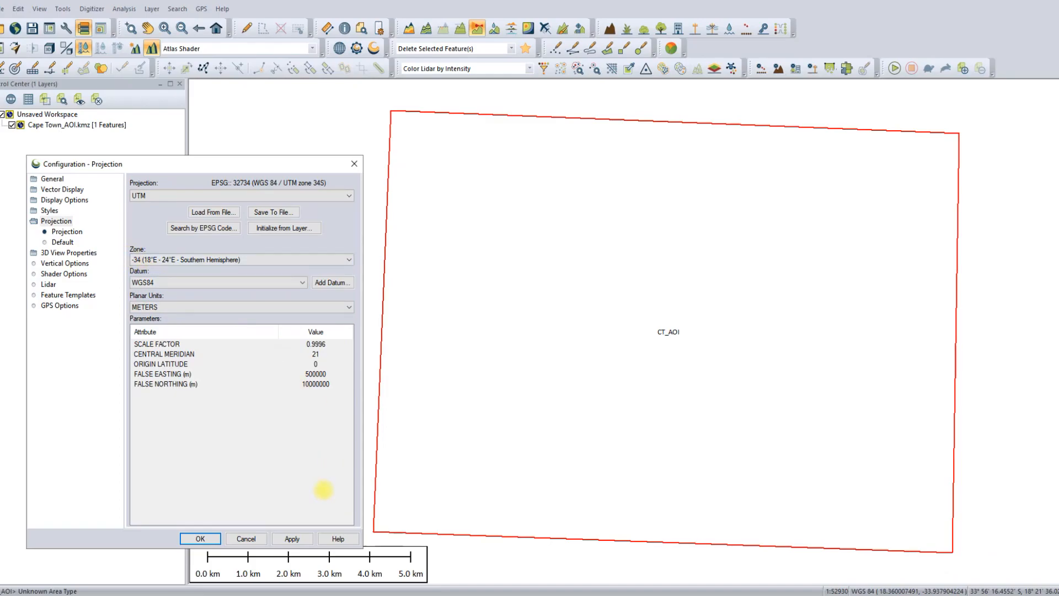
pyautogui.click(294, 539)
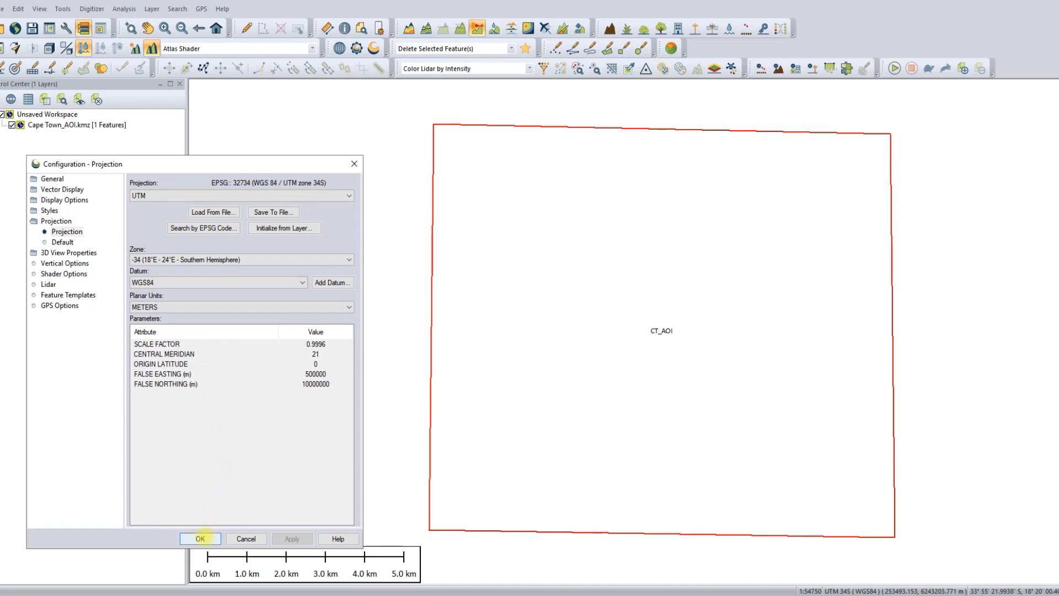
# Step: Close Configuration with OK and head to the File menu for online data downloads
pyautogui.click(205, 537)
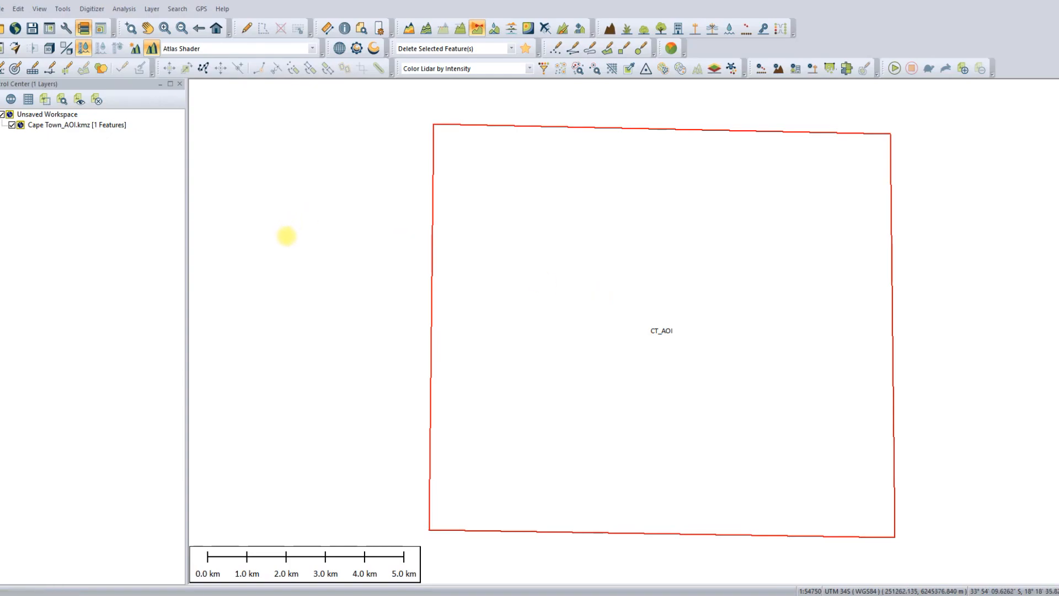
pyautogui.click(4, 9)
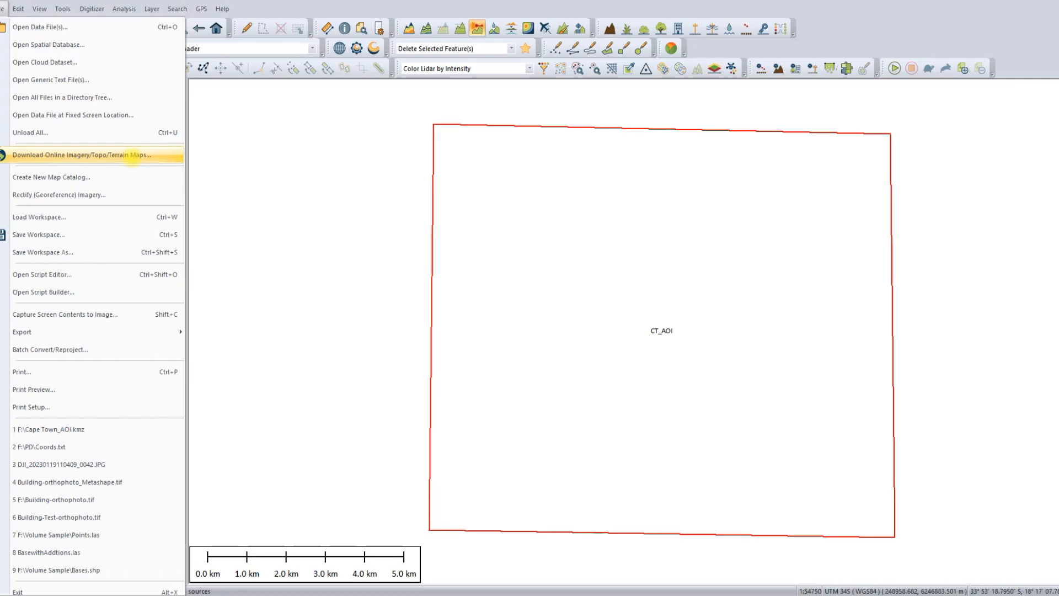
# Step: From the online sources, connect to World Imagery under the IMAGERY category
pyautogui.click(133, 156)
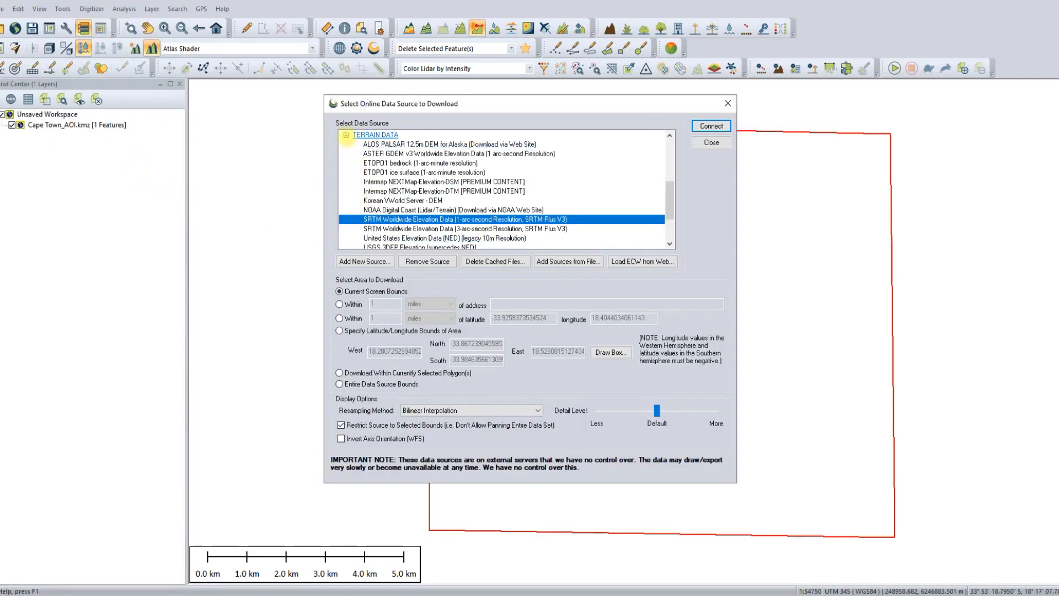
pyautogui.click(345, 135)
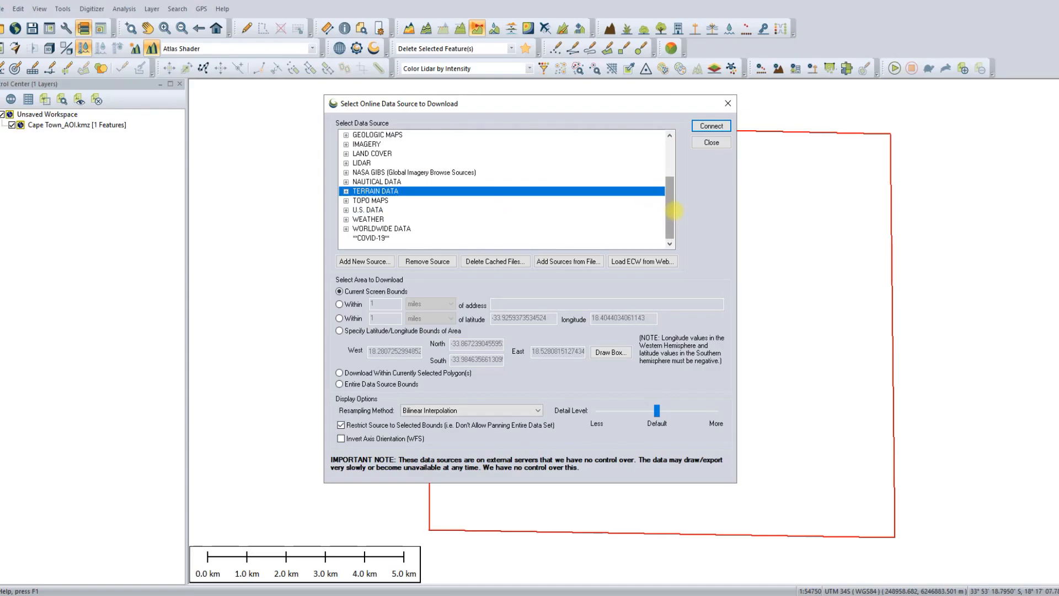
pyautogui.moveTo(669, 208); pyautogui.dragTo(673, 152)
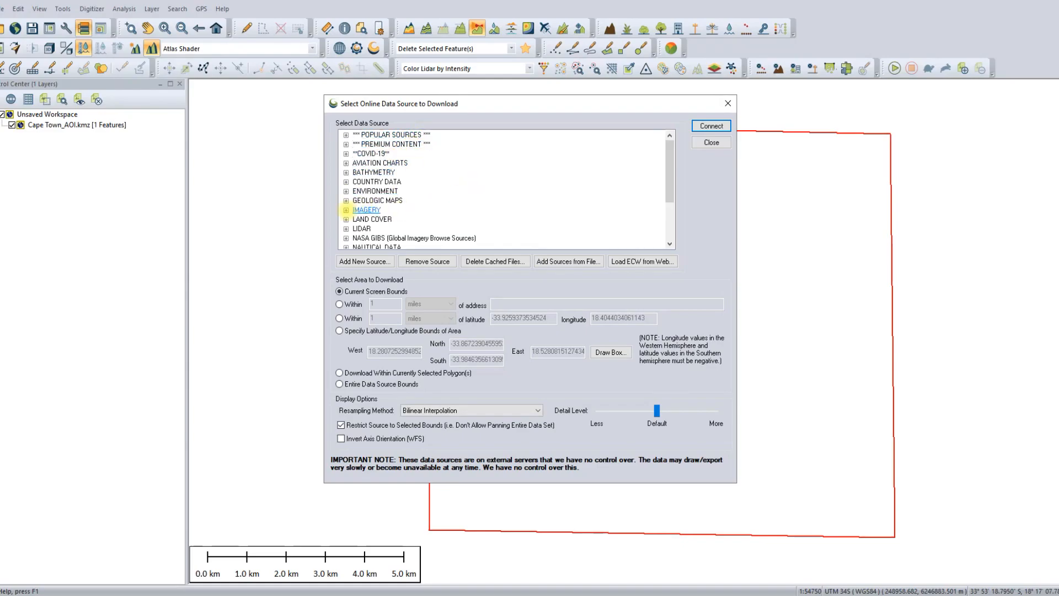
pyautogui.click(346, 210)
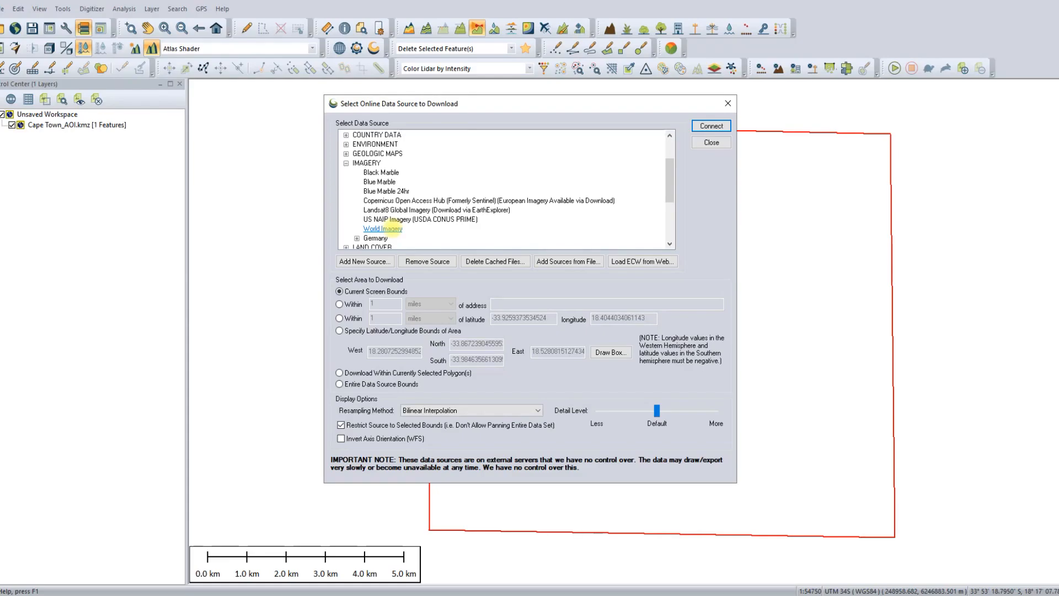
pyautogui.click(387, 227)
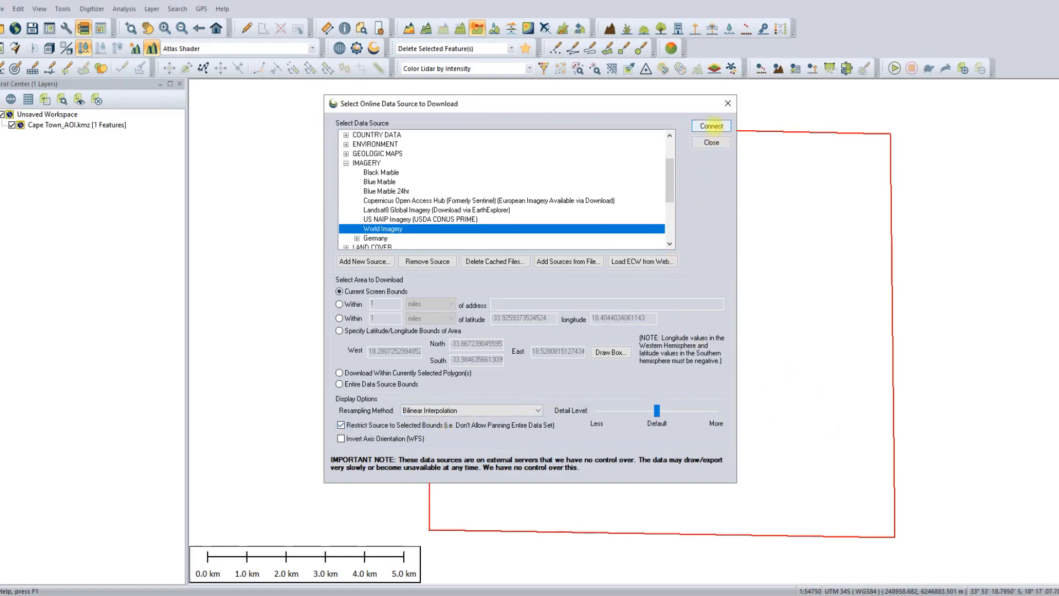
pyautogui.click(711, 126)
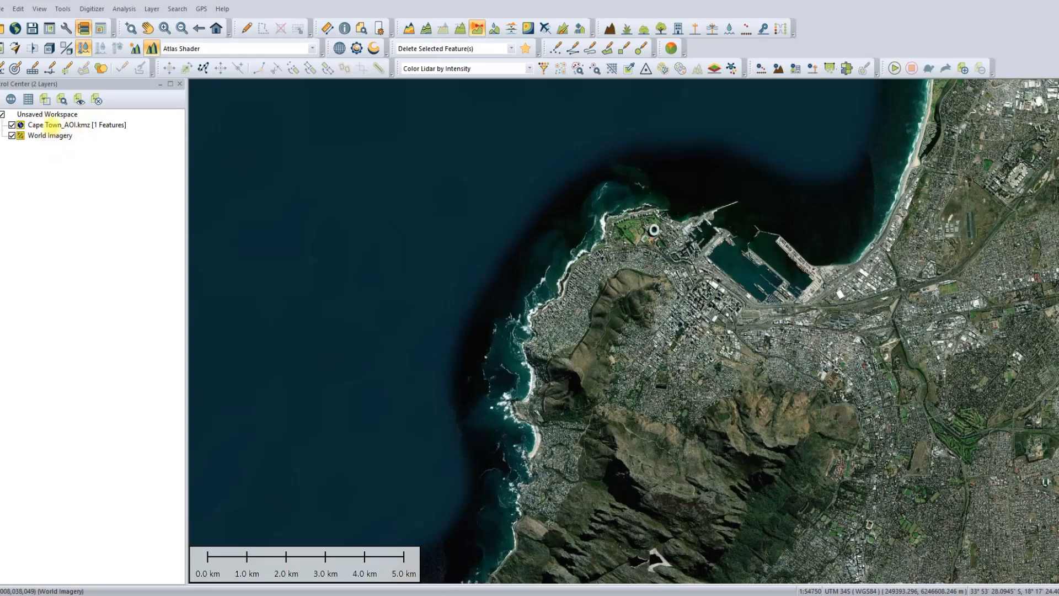
# Step: Reorder Cape Town_AOI.kmz below World Imagery, verify the boundary draws on top, then hide it
pyautogui.click(53, 124)
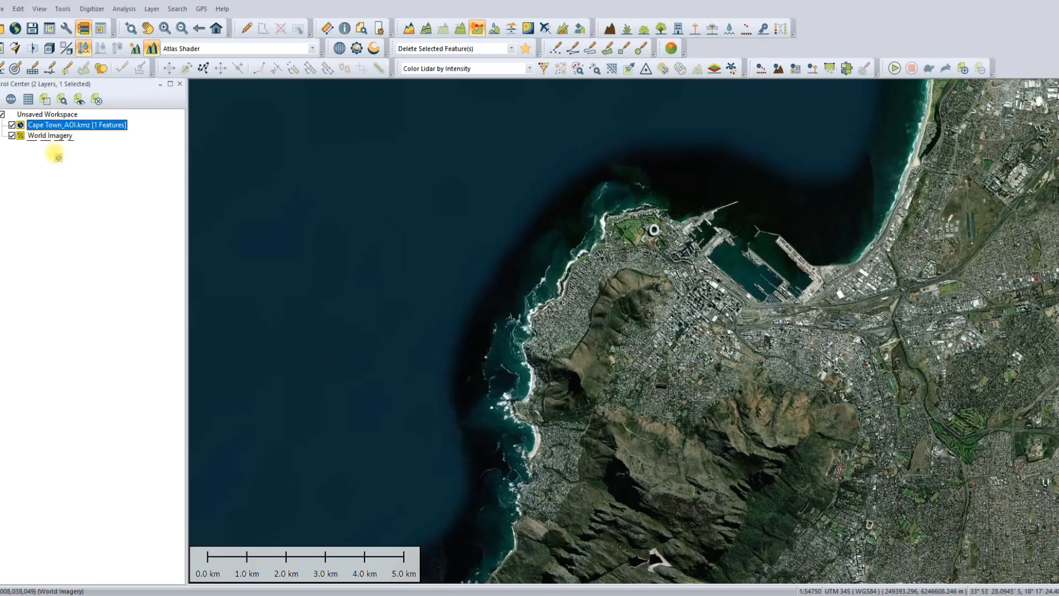
pyautogui.moveTo(56, 155); pyautogui.dragTo(52, 146)
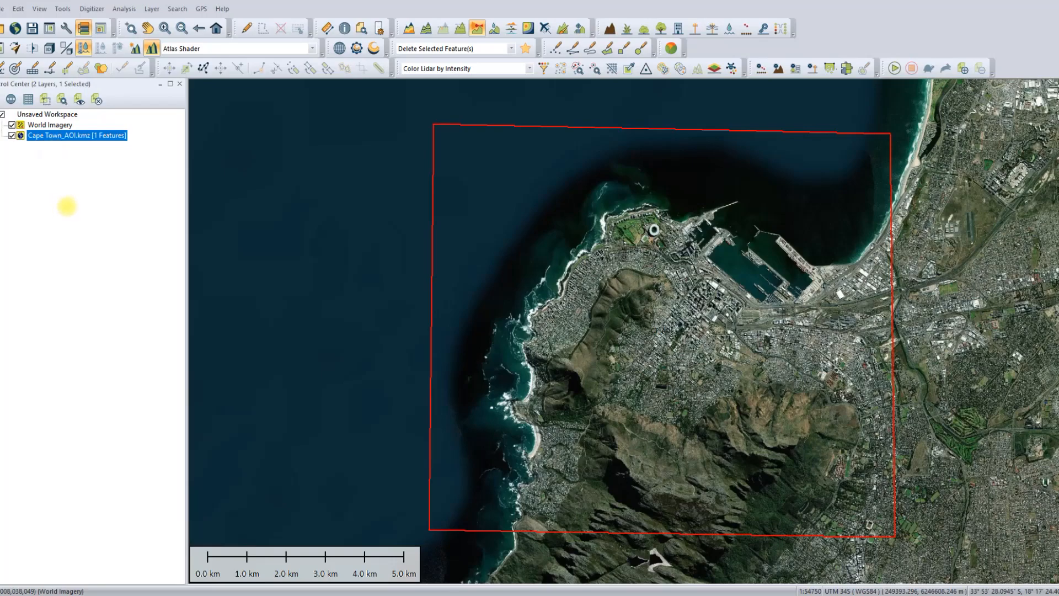
pyautogui.click(12, 125)
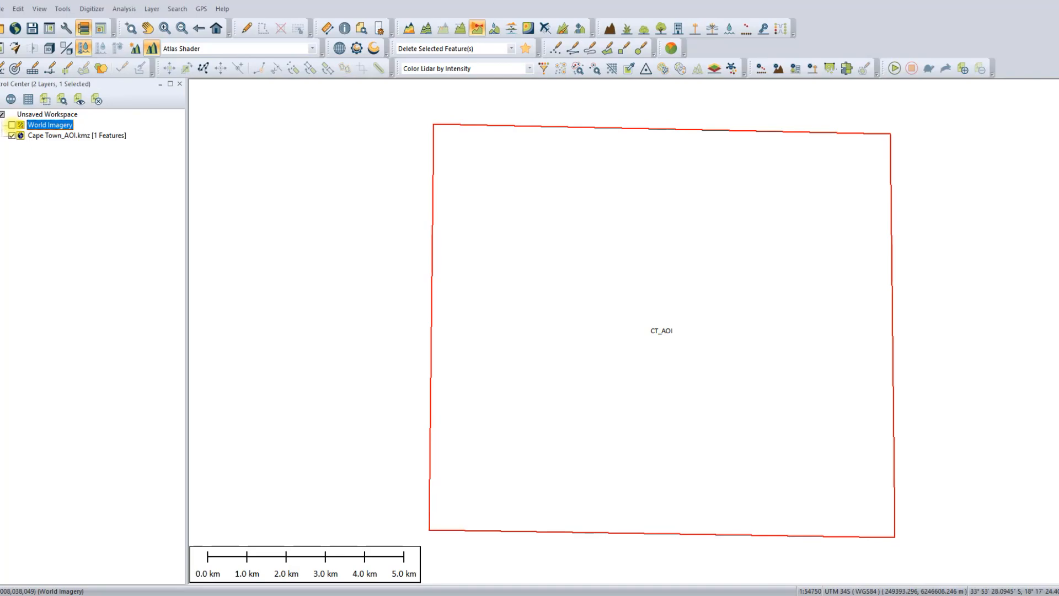
pyautogui.click(12, 125)
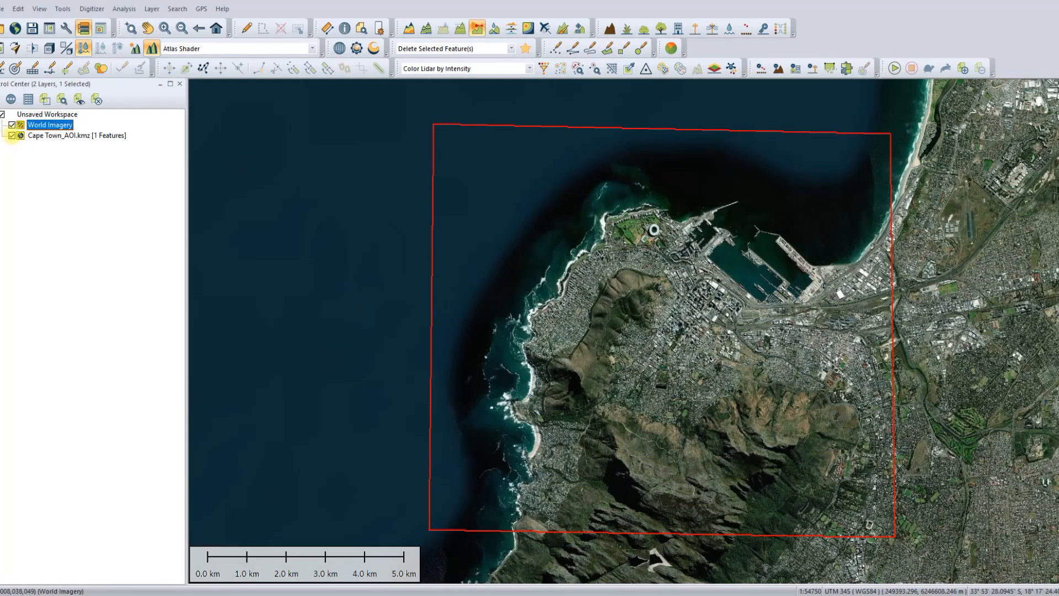
pyautogui.click(12, 134)
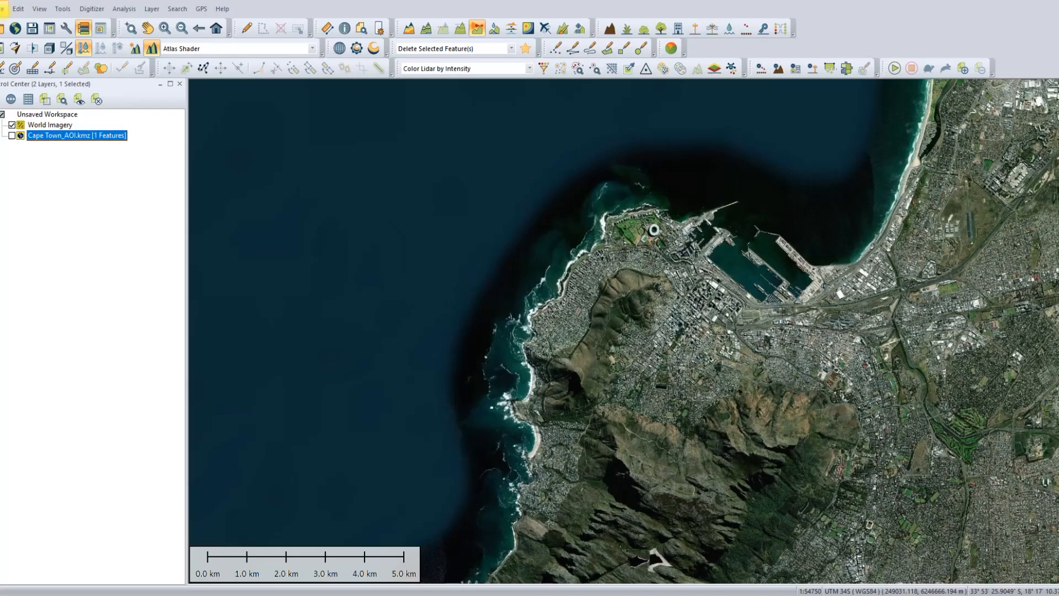
# Step: Connect to SRTM Worldwide Elevation Data (1-arc-second) under TERRAIN DATA and load it
pyautogui.click(4, 8)
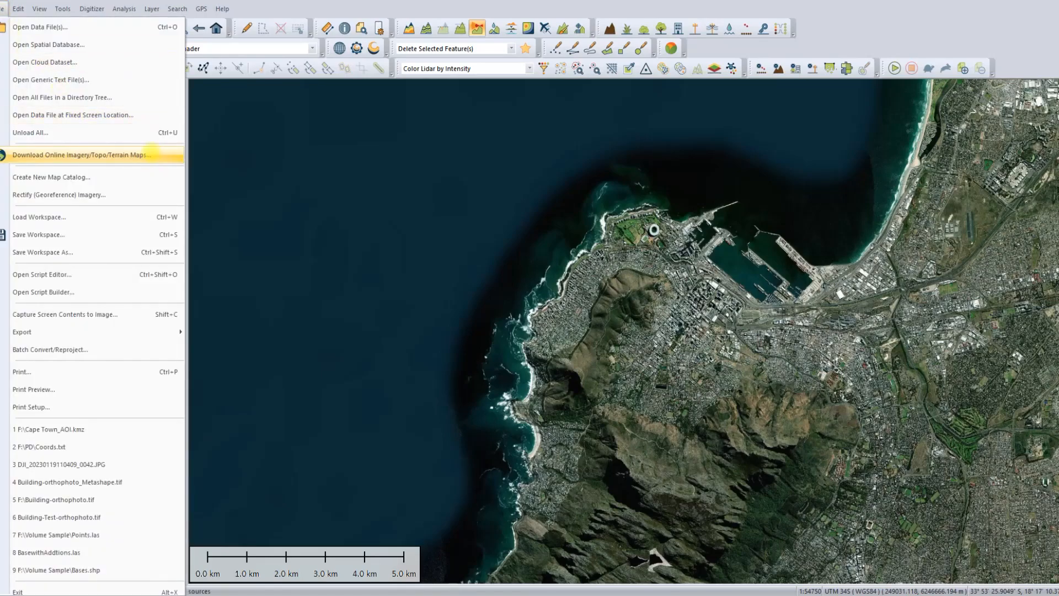
pyautogui.click(99, 154)
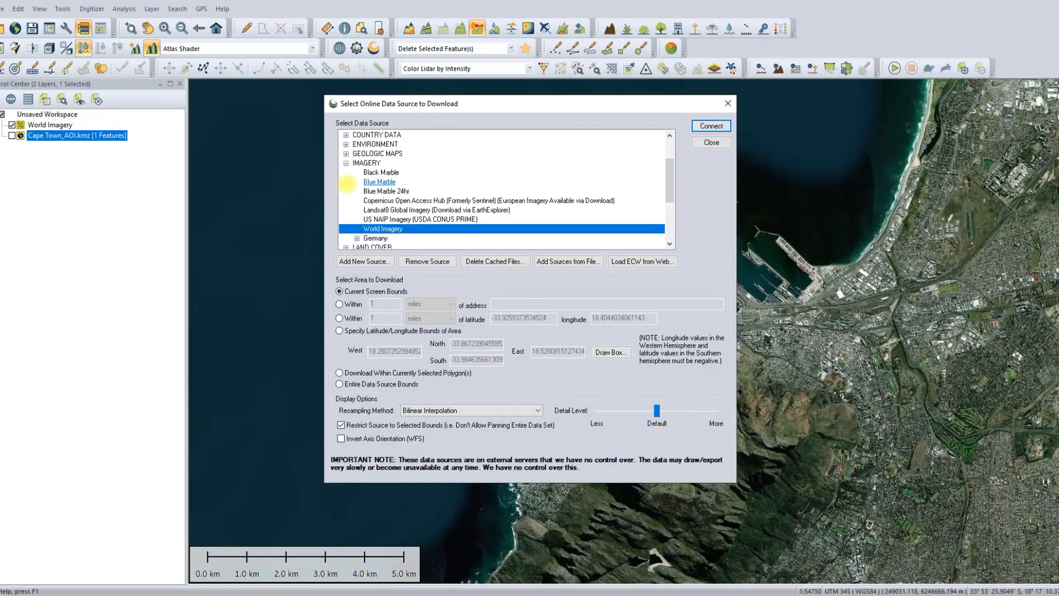
pyautogui.click(346, 162)
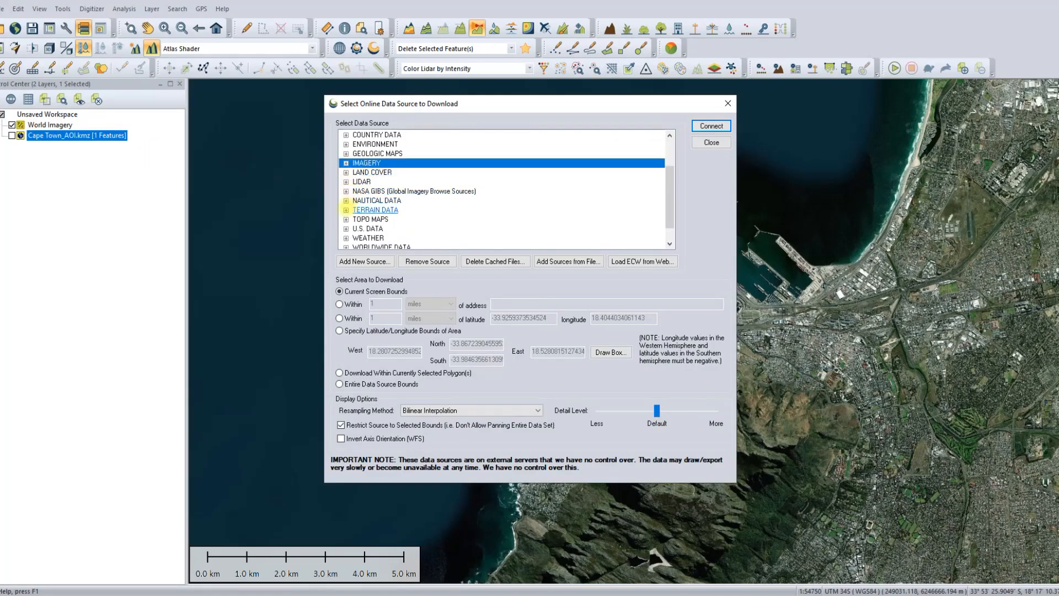
pyautogui.click(347, 210)
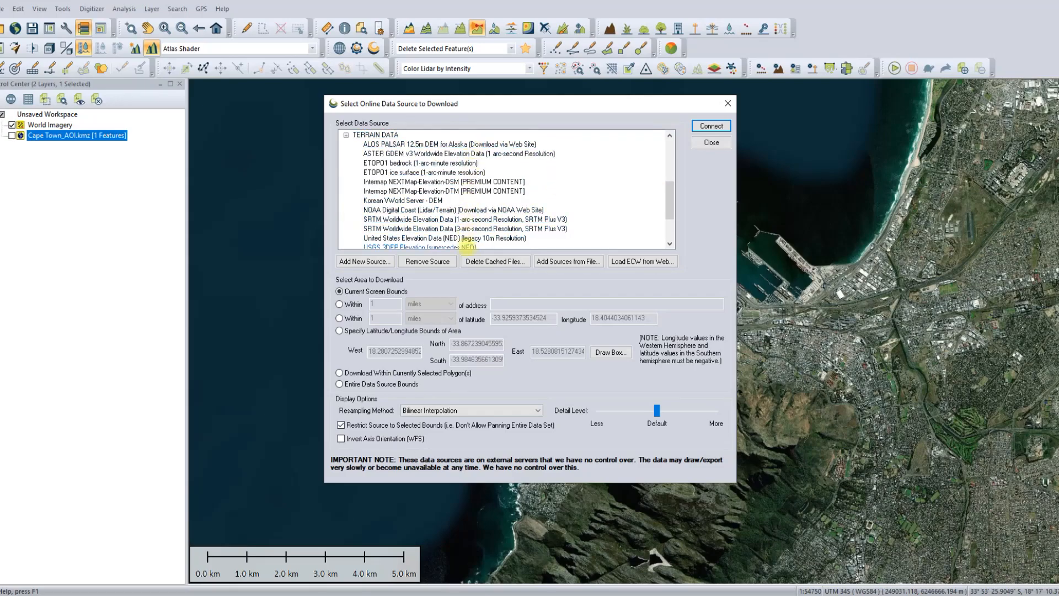
pyautogui.click(669, 243)
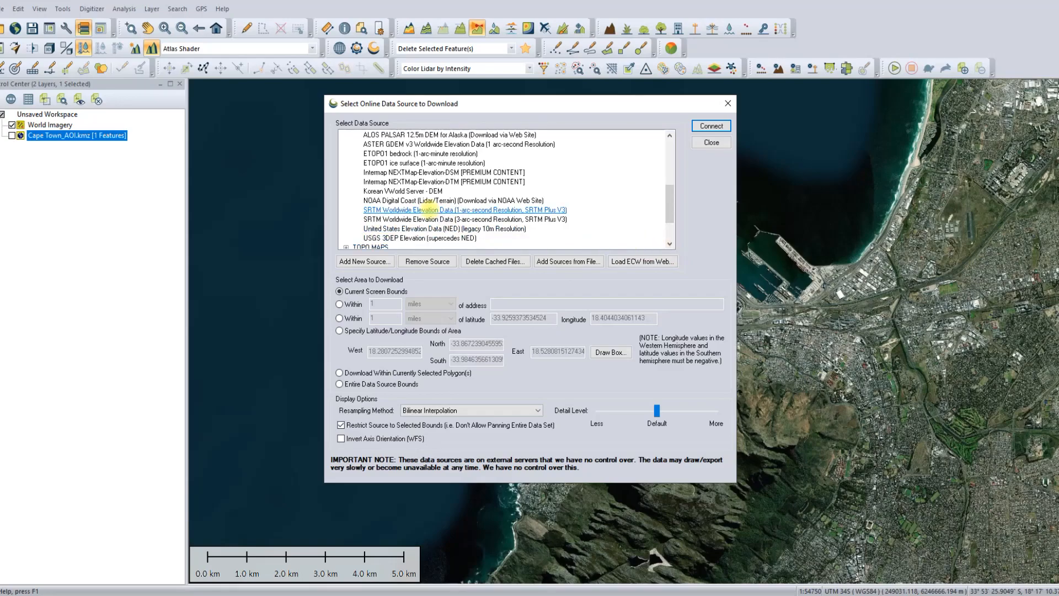
pyautogui.click(429, 211)
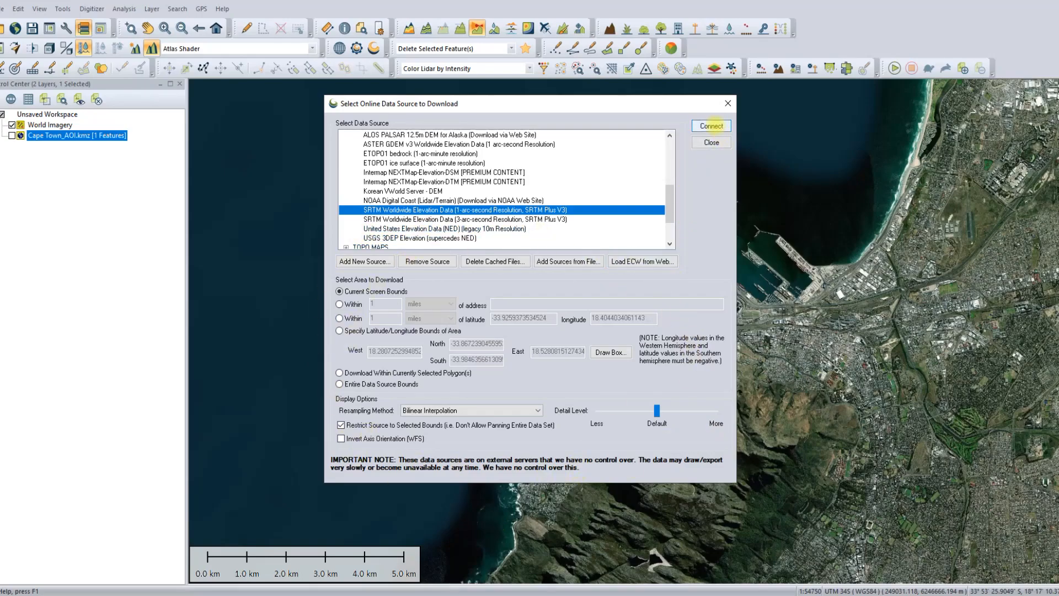
pyautogui.click(711, 126)
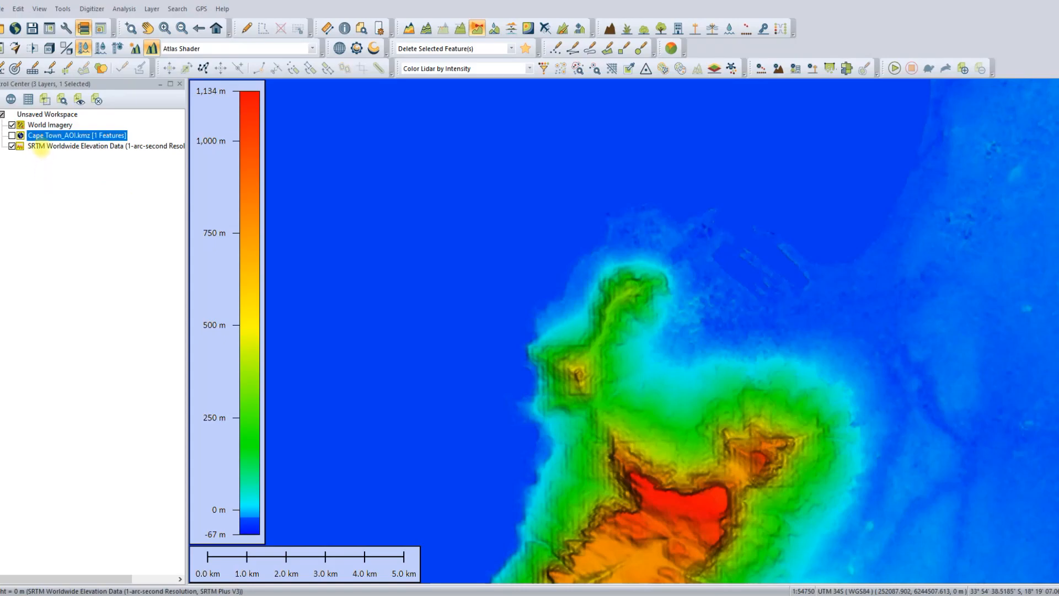
# Step: Move World Imagery to draw over the elevation colours and show the 3D view
pyautogui.click(51, 124)
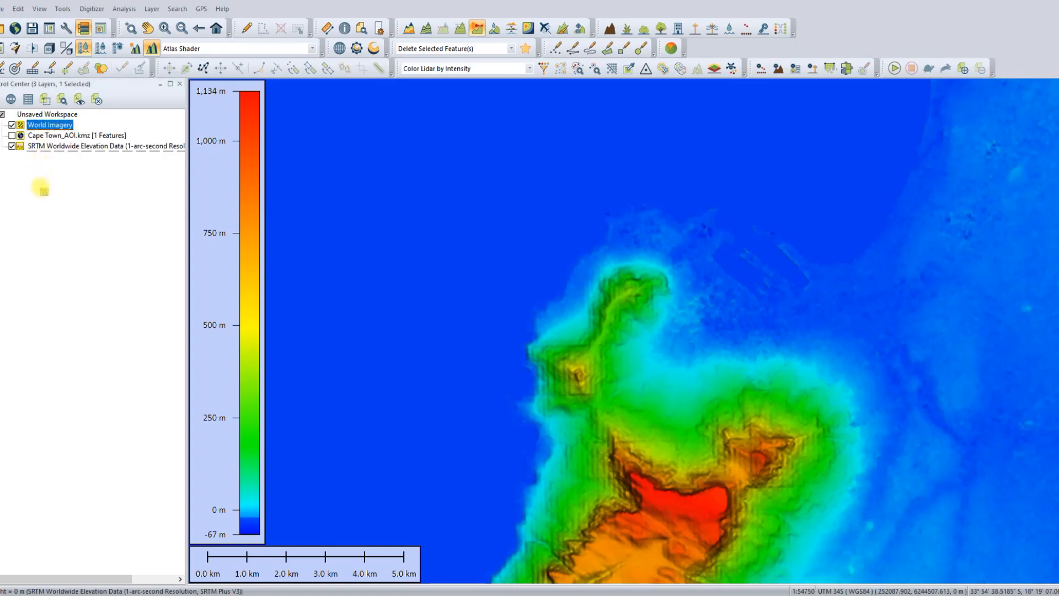
pyautogui.moveTo(41, 188); pyautogui.dragTo(41, 188)
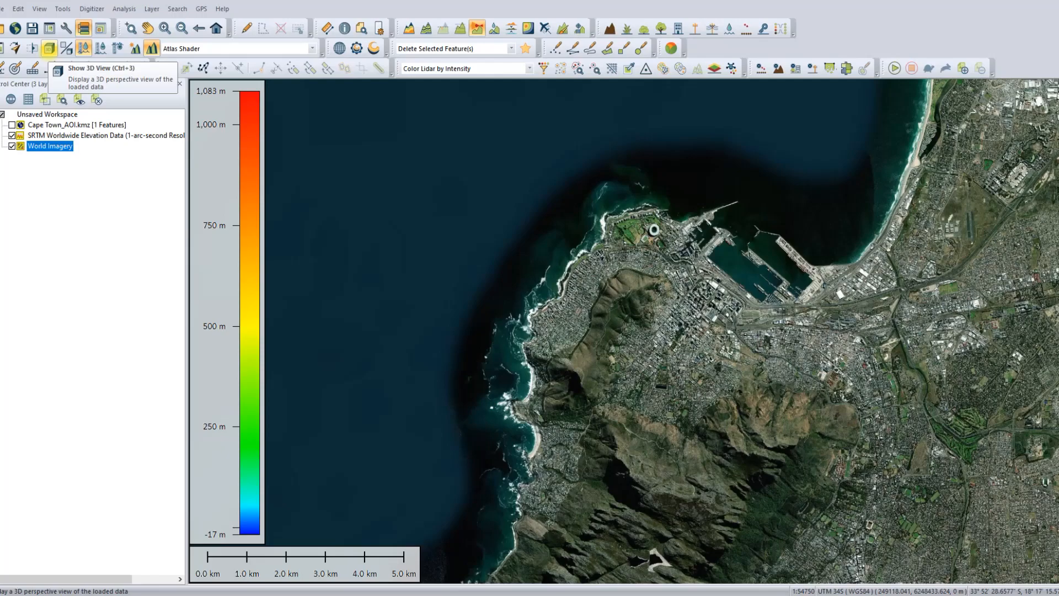
pyautogui.click(49, 48)
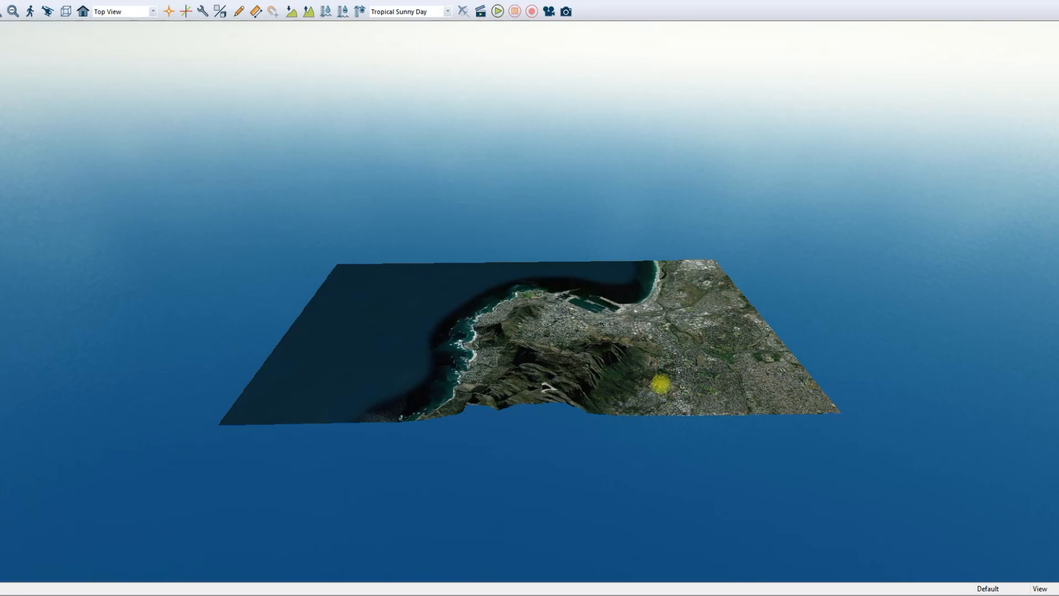
# Step: Orbit and tilt the 3D terrain to face the harbour and Table Mountain
pyautogui.moveTo(631, 373); pyautogui.dragTo(212, 336)
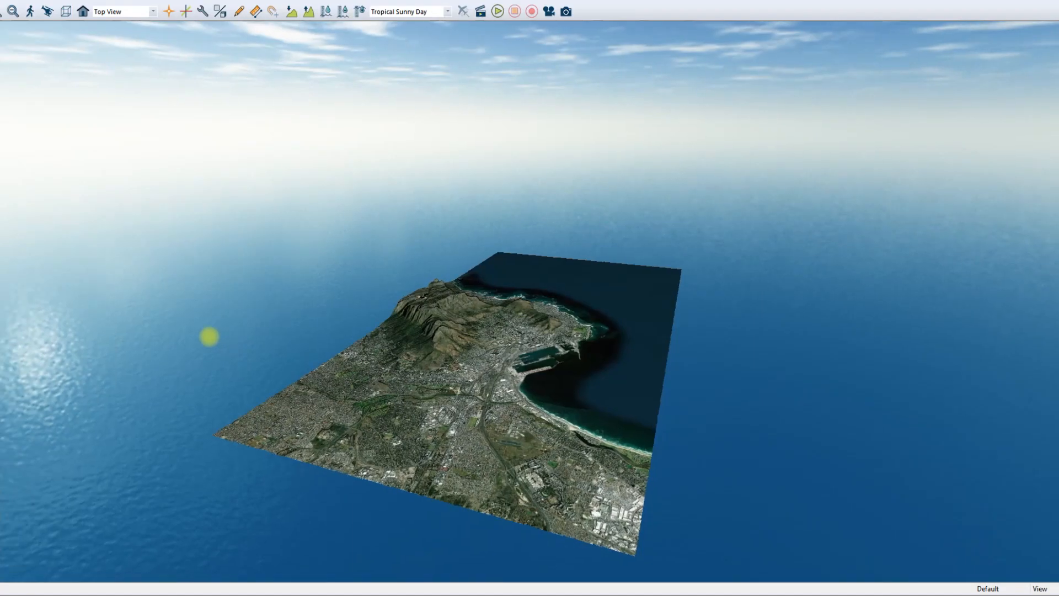
pyautogui.moveTo(530, 364)
pyautogui.mouseDown()
pyautogui.moveTo(329, 357)
pyautogui.moveTo(393, 362)
pyautogui.moveTo(384, 335)
pyautogui.mouseUp()
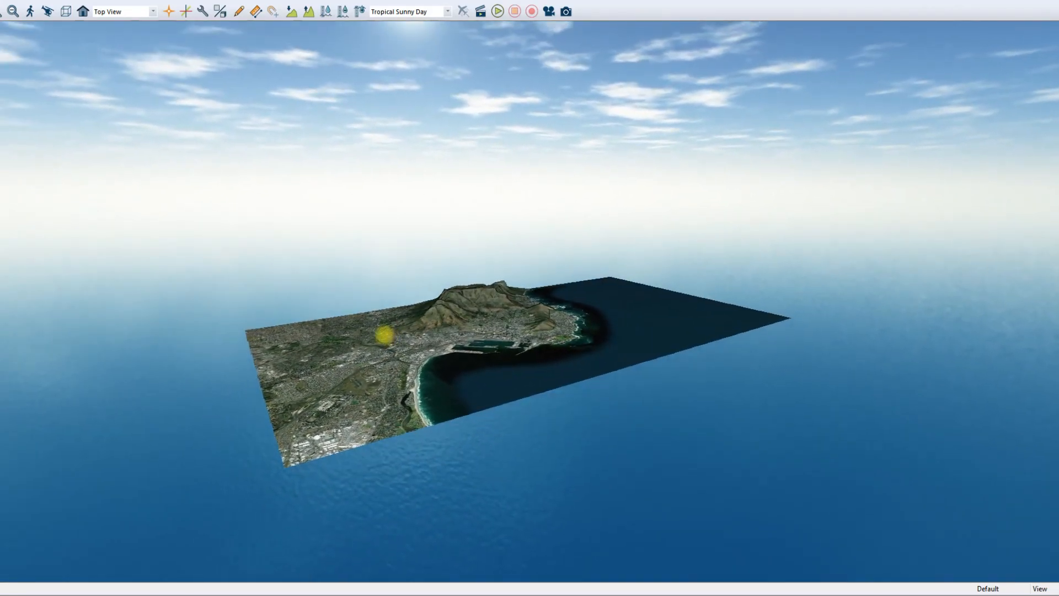
pyautogui.scroll(3, 497, 342)
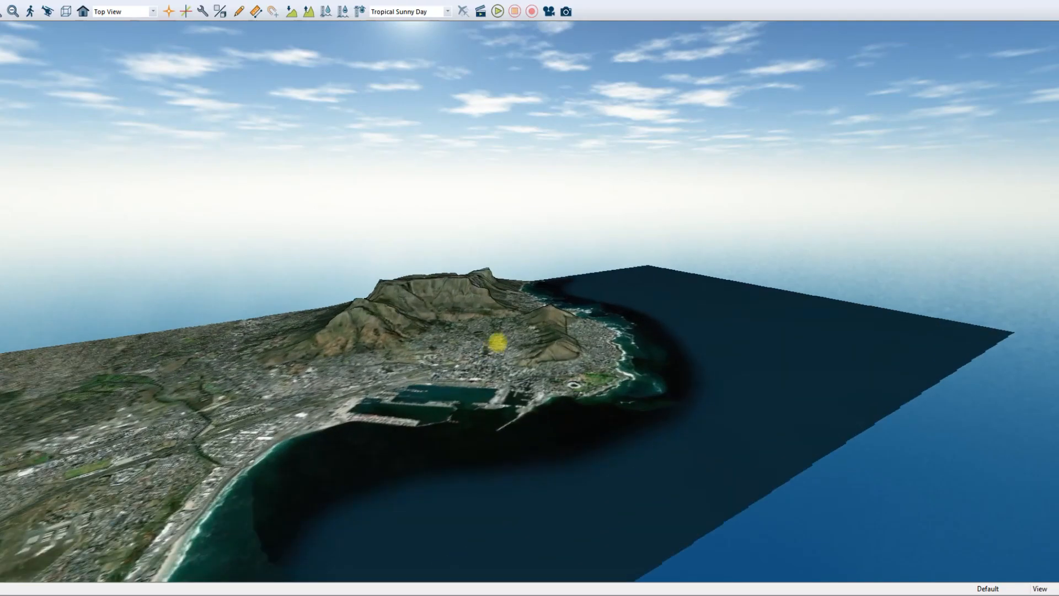
pyautogui.scroll(2, 421, 334)
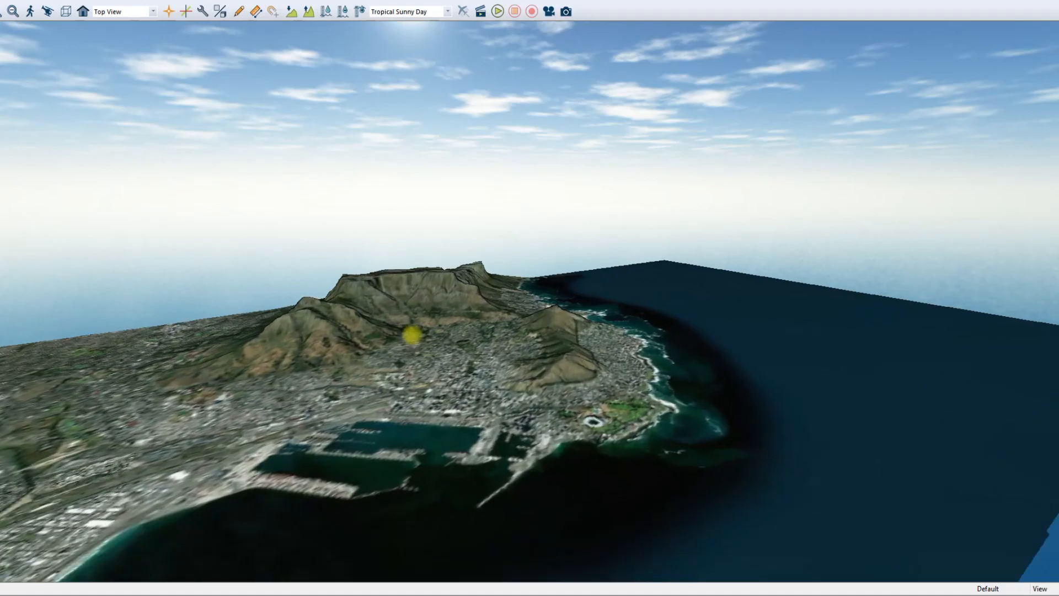
pyautogui.scroll(2, 412, 334)
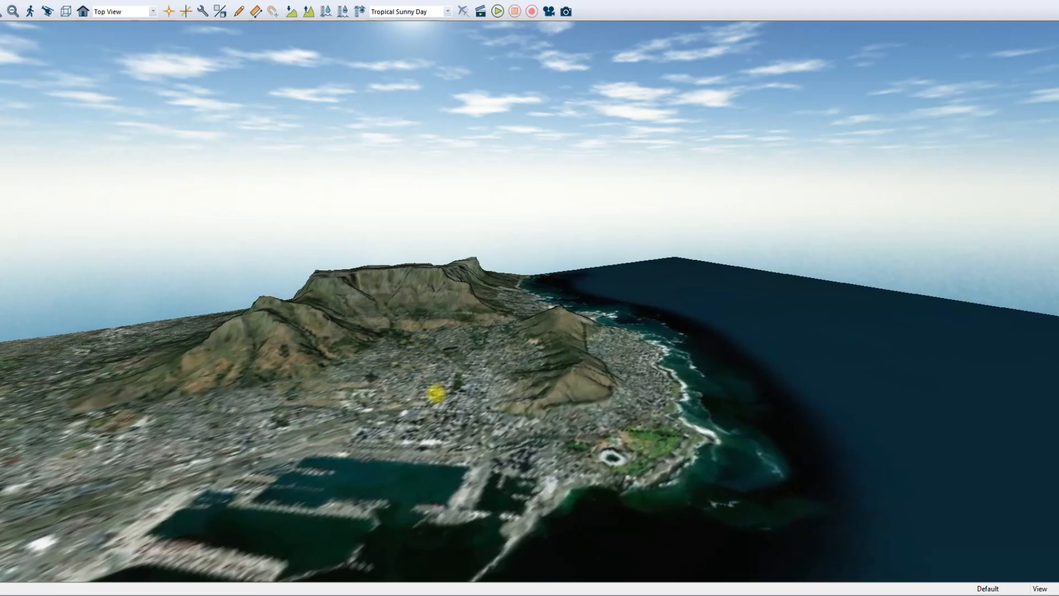
pyautogui.moveTo(435, 394)
pyautogui.mouseDown()
pyautogui.moveTo(416, 378)
pyautogui.moveTo(579, 355)
pyautogui.mouseUp()
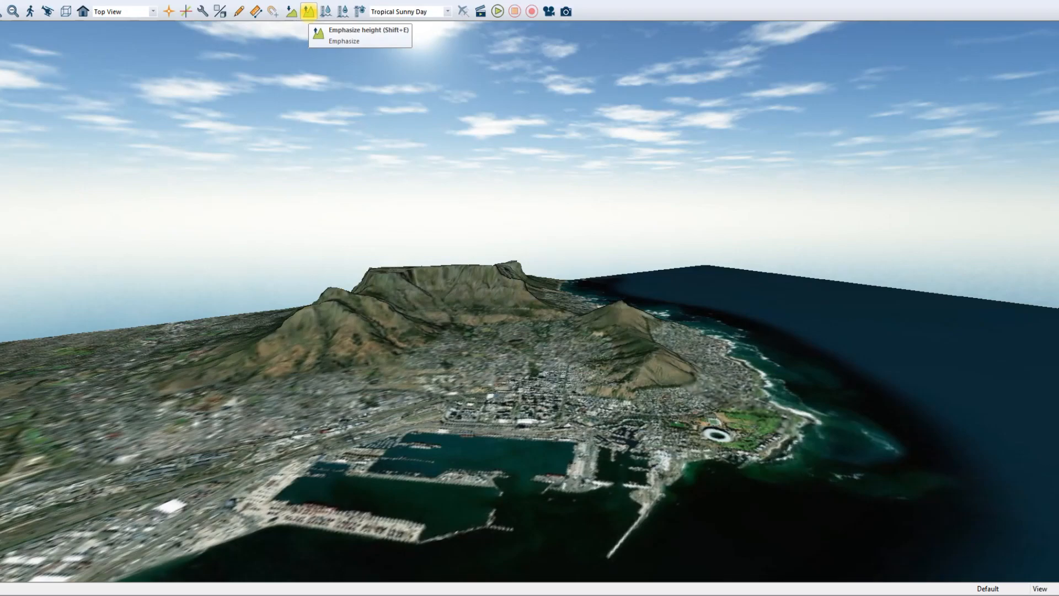
# Step: Try the Emphasize height relief exaggeration, reset it, and switch the 3D water level on to flood the low-lying city
pyautogui.click(308, 12)
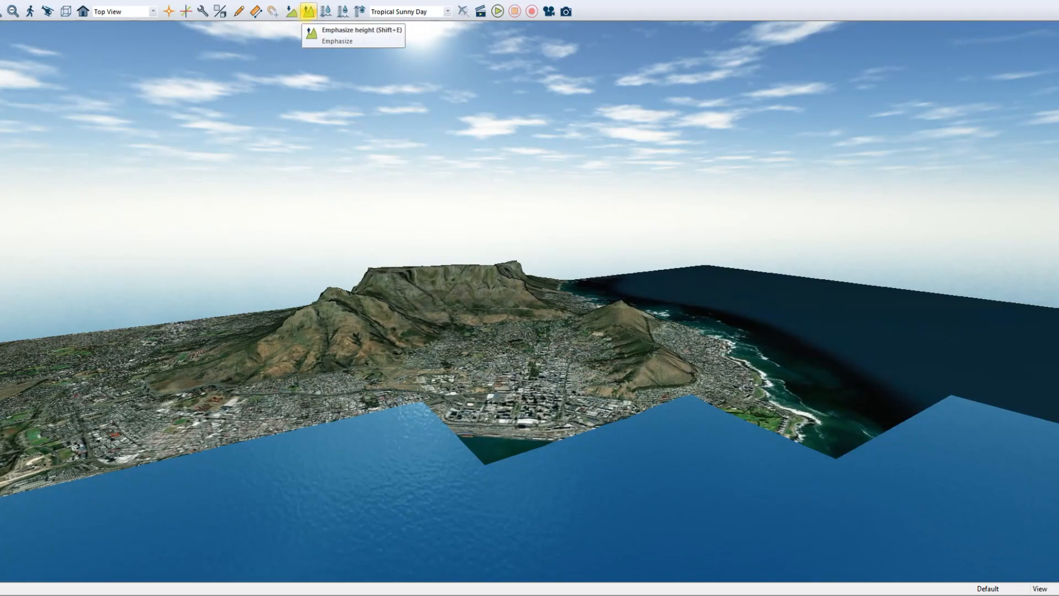
pyautogui.click(307, 12)
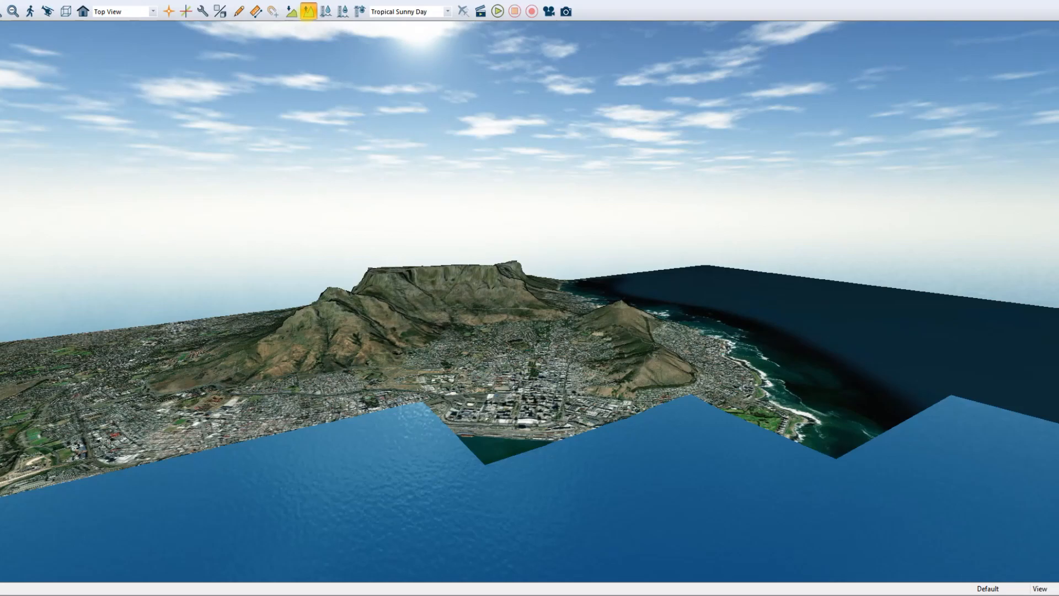
pyautogui.click(308, 12)
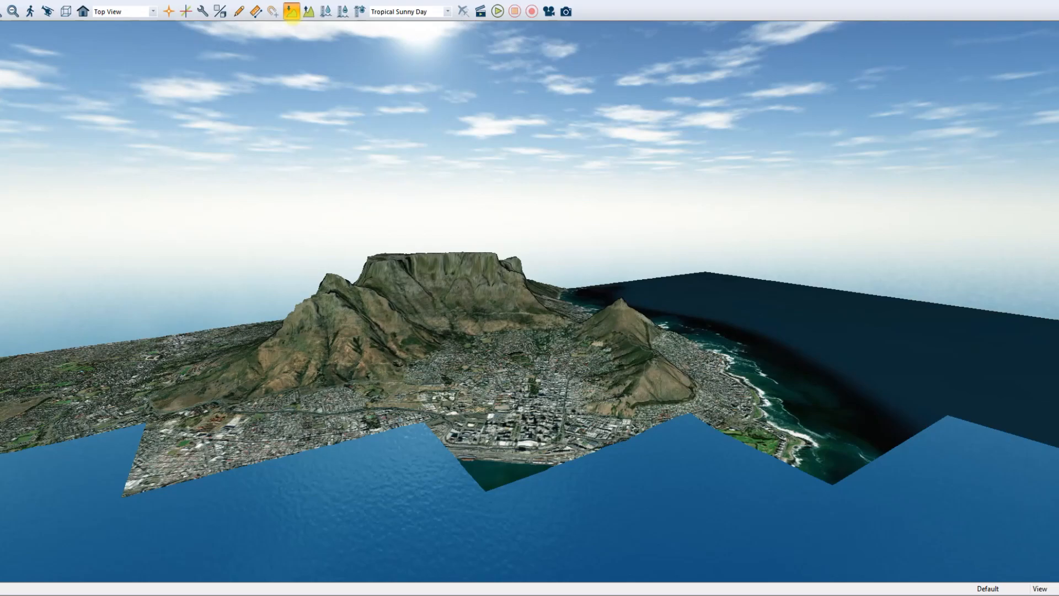
pyautogui.click(291, 11)
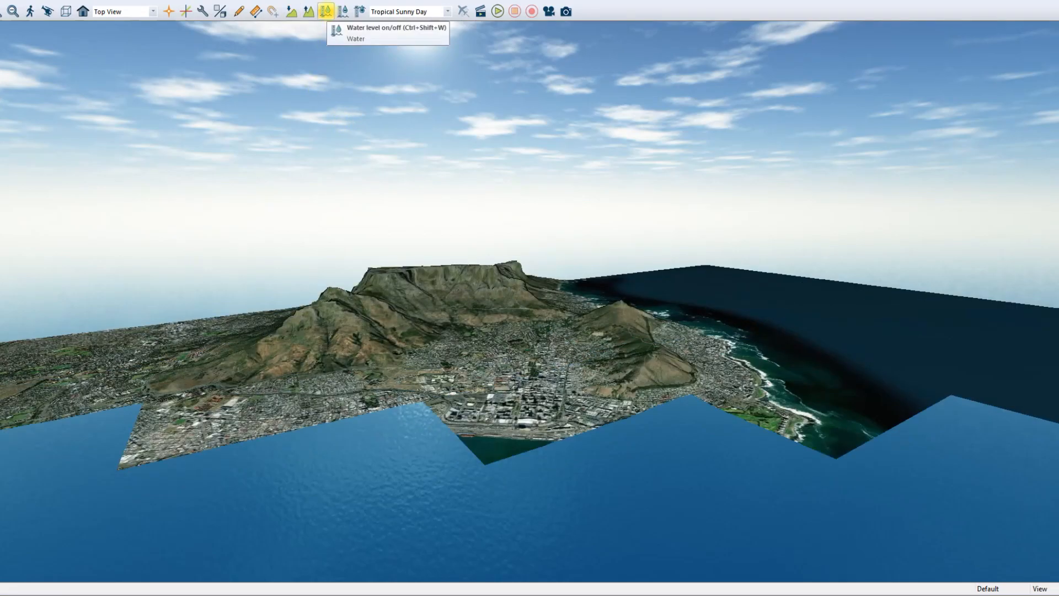
pyautogui.click(327, 12)
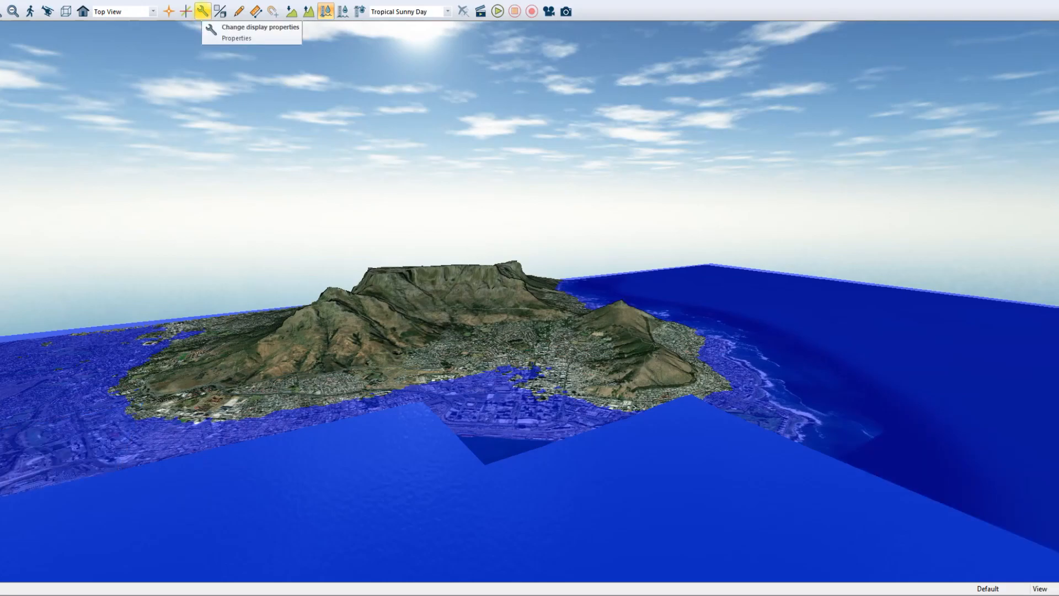
# Step: In 3D View Properties > Environment, set the Water Level from 29.5 to 0 metres and apply it
pyautogui.click(203, 11)
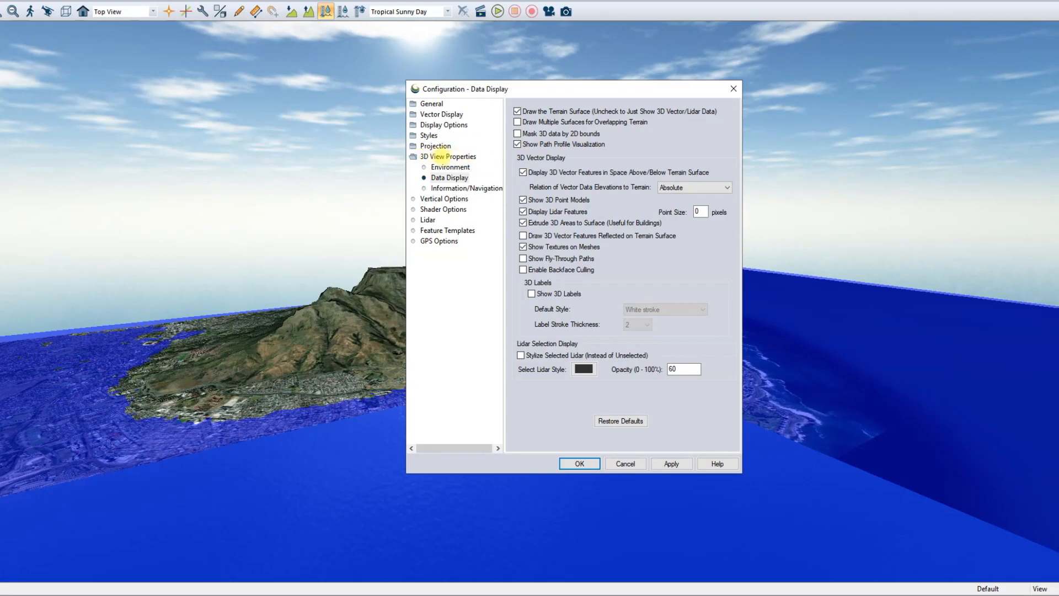
pyautogui.click(441, 156)
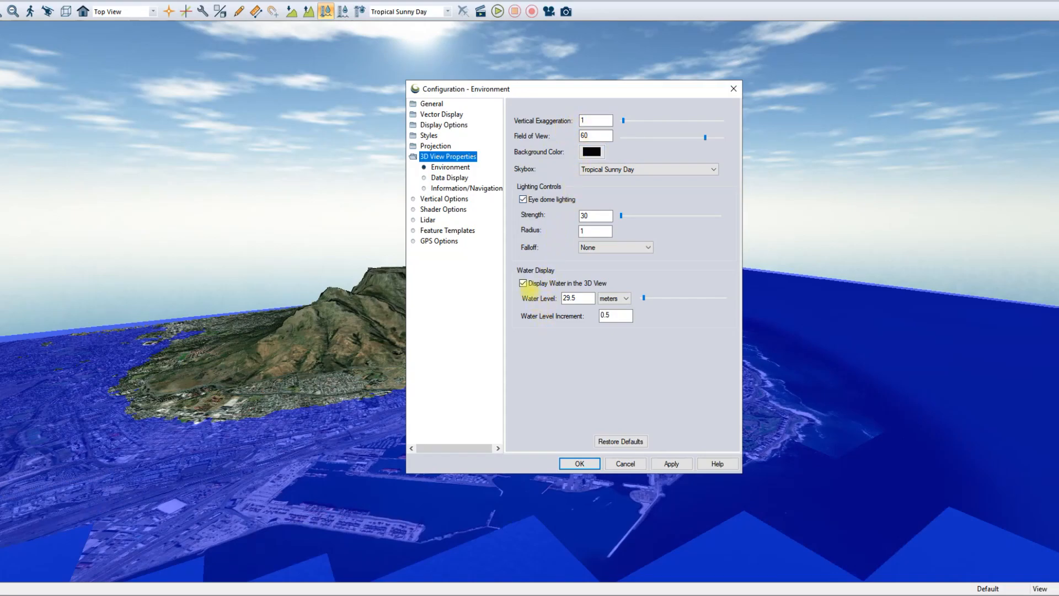
pyautogui.doubleClick(578, 298)
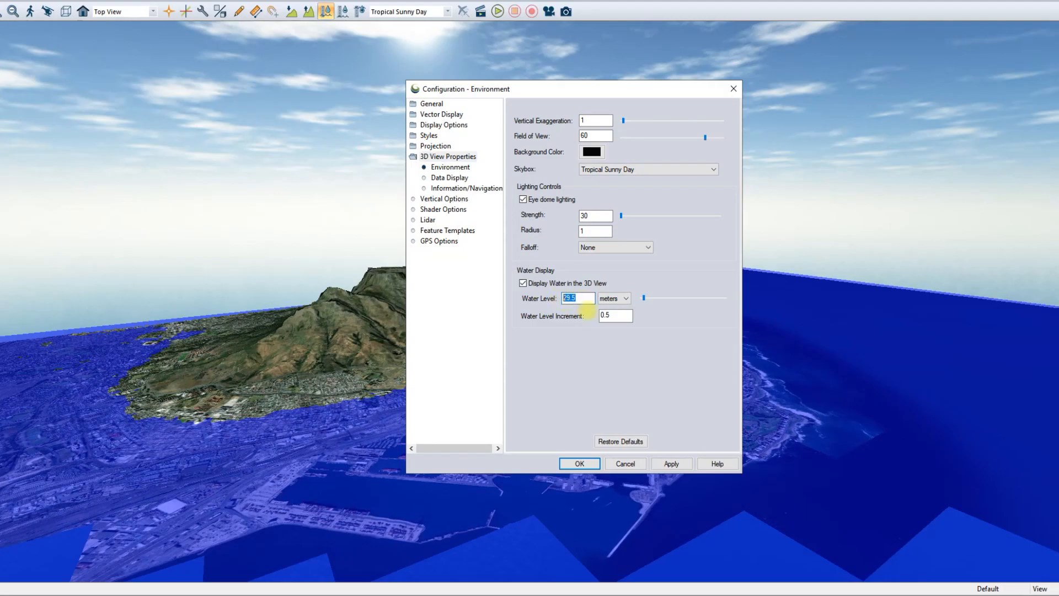
pyautogui.write('0')
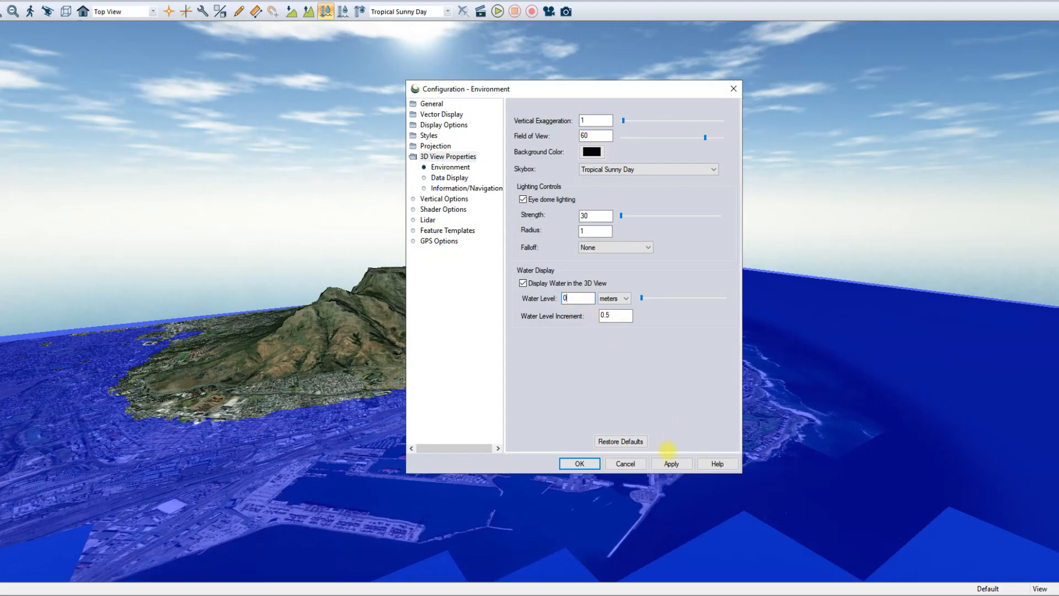
pyautogui.click(672, 464)
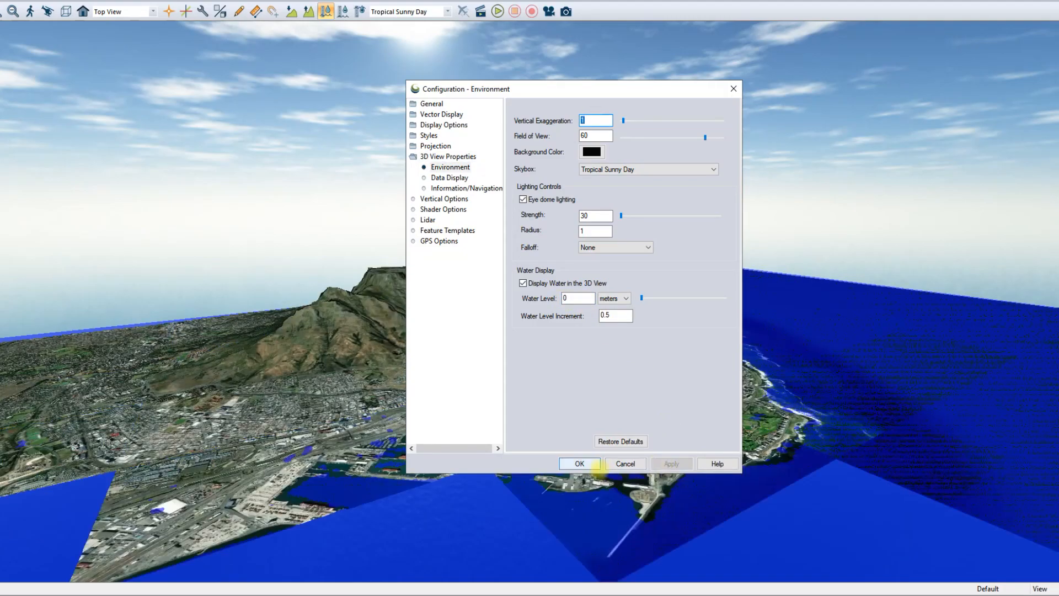
# Step: Close the settings and raise the water level seven steps until the harbour and low-lying city flood
pyautogui.click(580, 464)
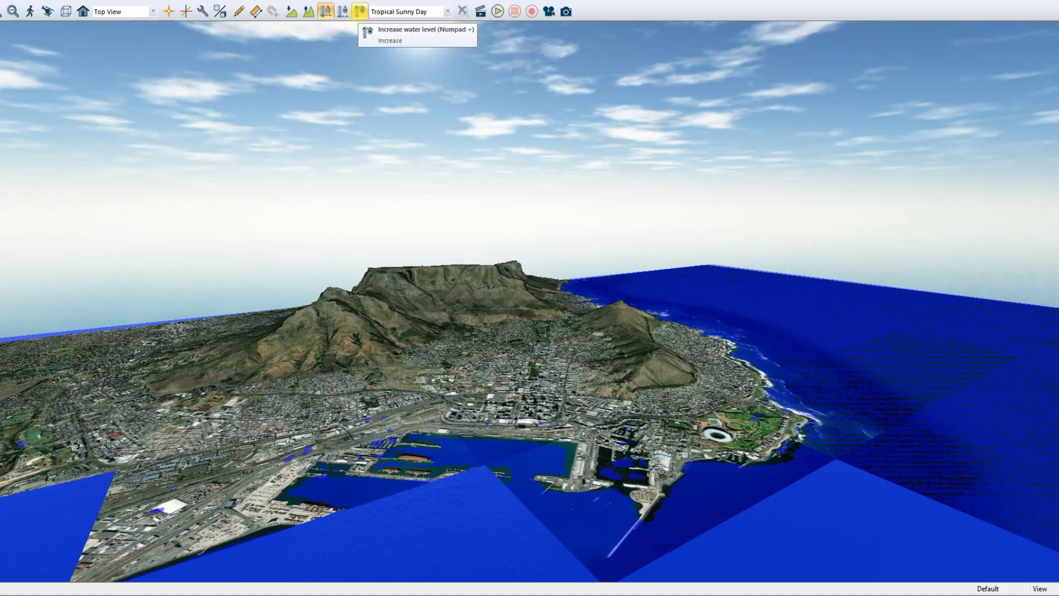
pyautogui.click(360, 11)
pyautogui.click(359, 11)
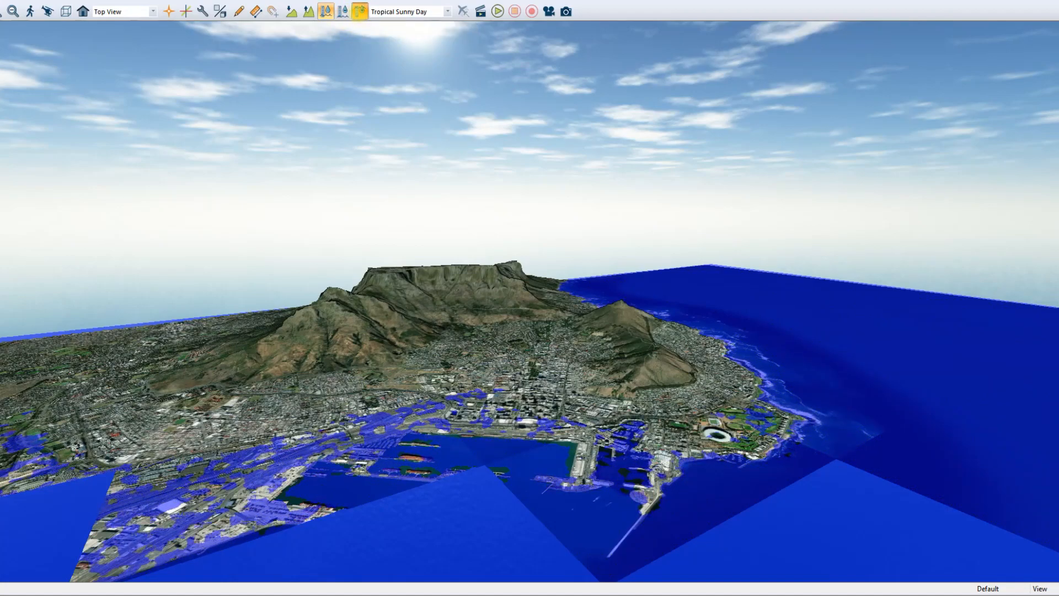
pyautogui.click(359, 11)
pyautogui.click(359, 11)
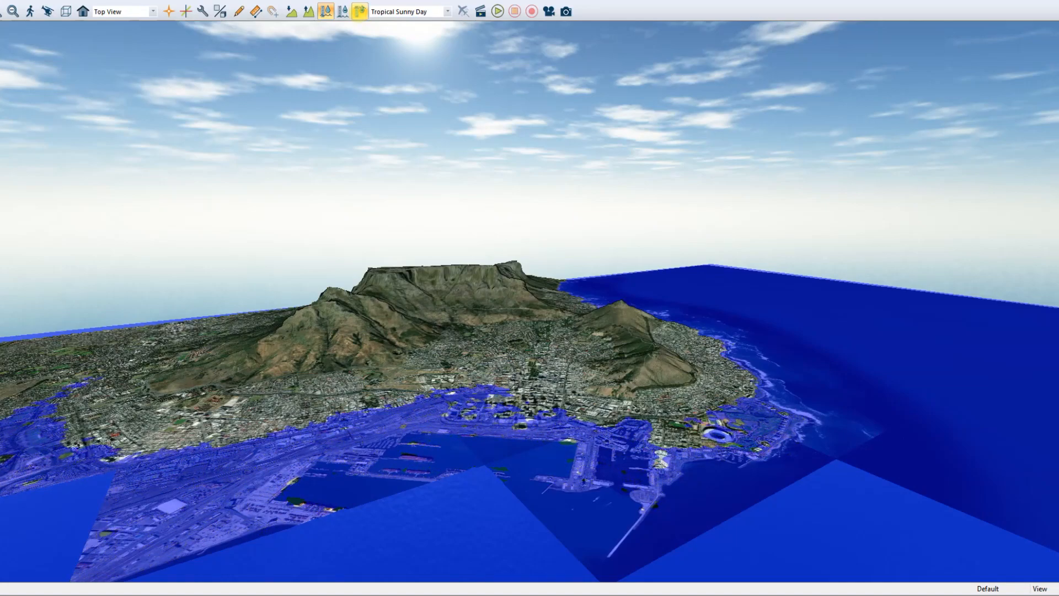
pyautogui.click(359, 10)
pyautogui.click(359, 11)
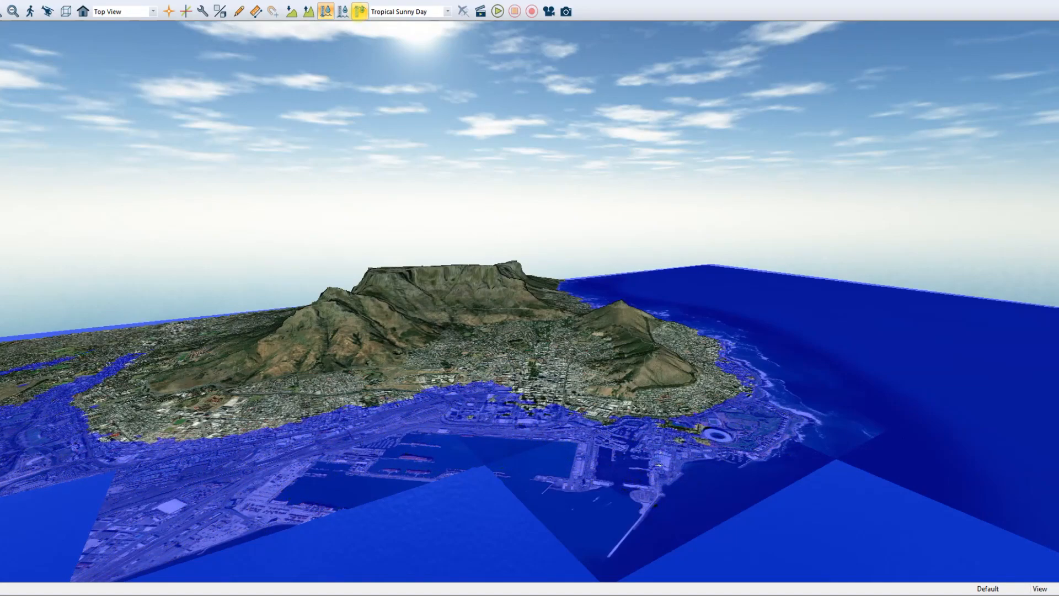
pyautogui.click(359, 11)
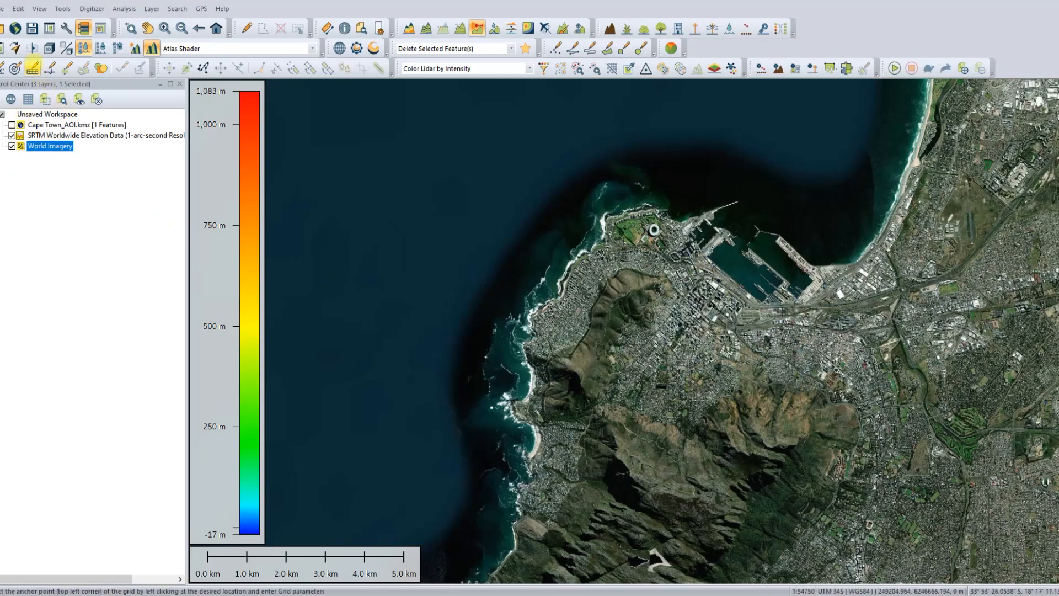
# Step: Start File > Export > Export Raster/Image Format and confirm GeoTIFF as the export format
pyautogui.click(3, 7)
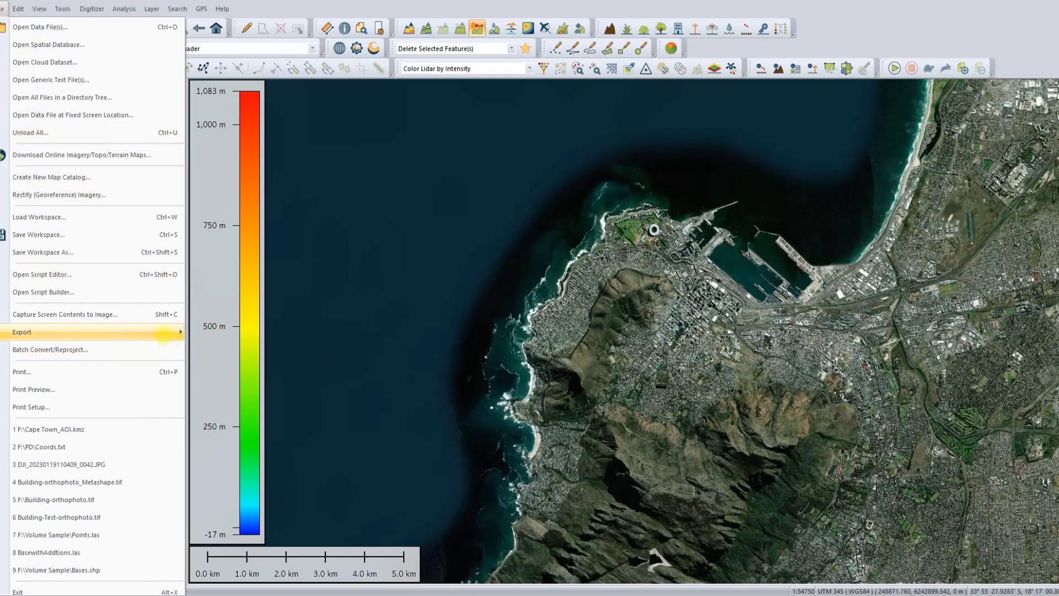
pyautogui.moveTo(91, 331)
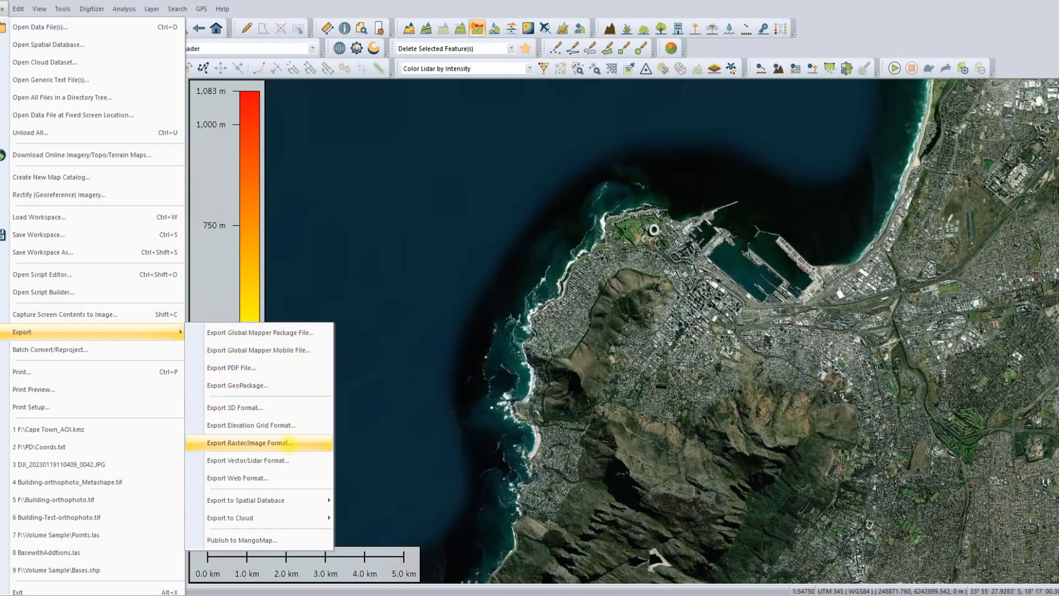
pyautogui.click(290, 443)
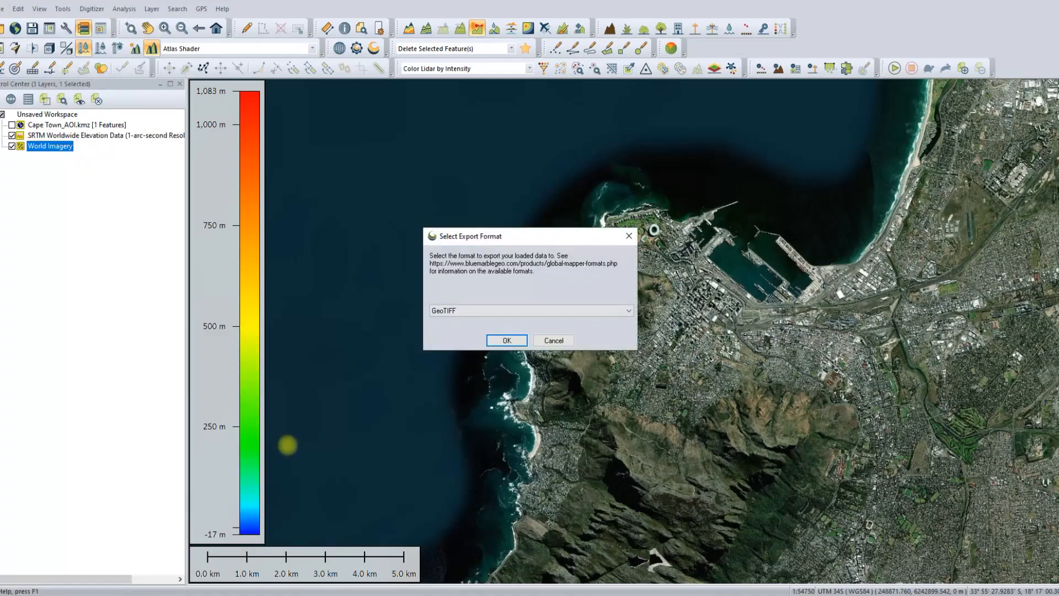
pyautogui.click(628, 310)
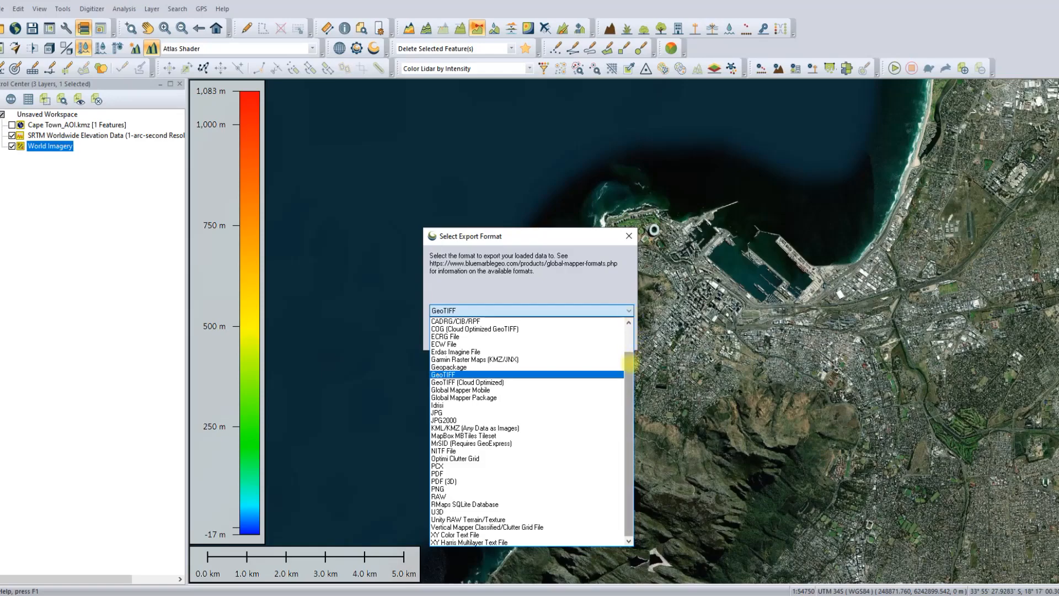
pyautogui.moveTo(629, 366)
pyautogui.mouseDown()
pyautogui.moveTo(630, 329)
pyautogui.moveTo(633, 423)
pyautogui.mouseUp()
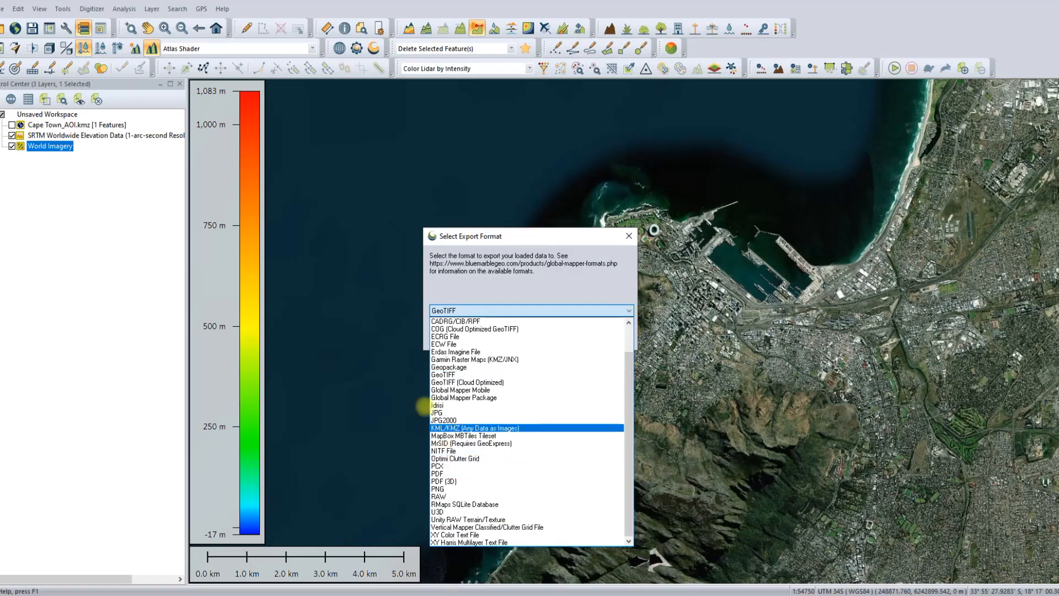
pyautogui.click(445, 373)
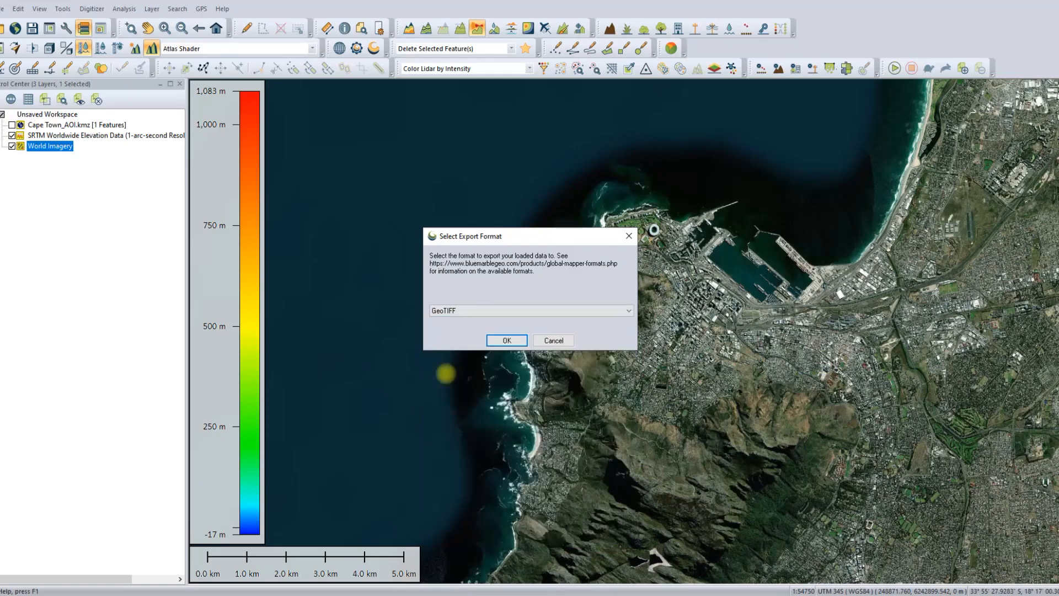
pyautogui.click(506, 340)
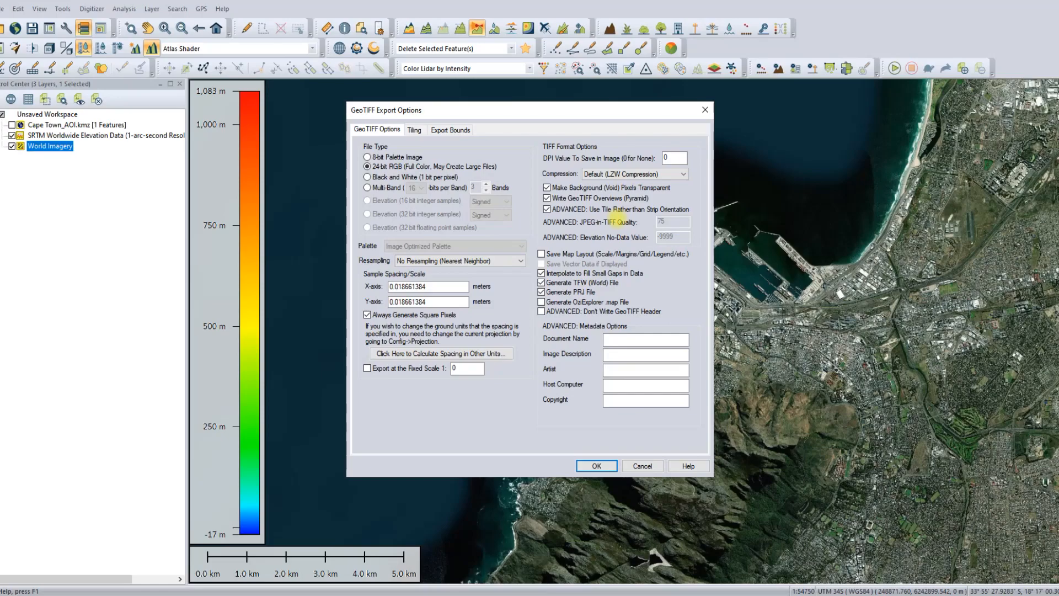
# Step: Review the Tiling and Export Bounds settings, then accept the 24-bit RGB GeoTIFF options to reach the Save As dialog
pyautogui.click(414, 130)
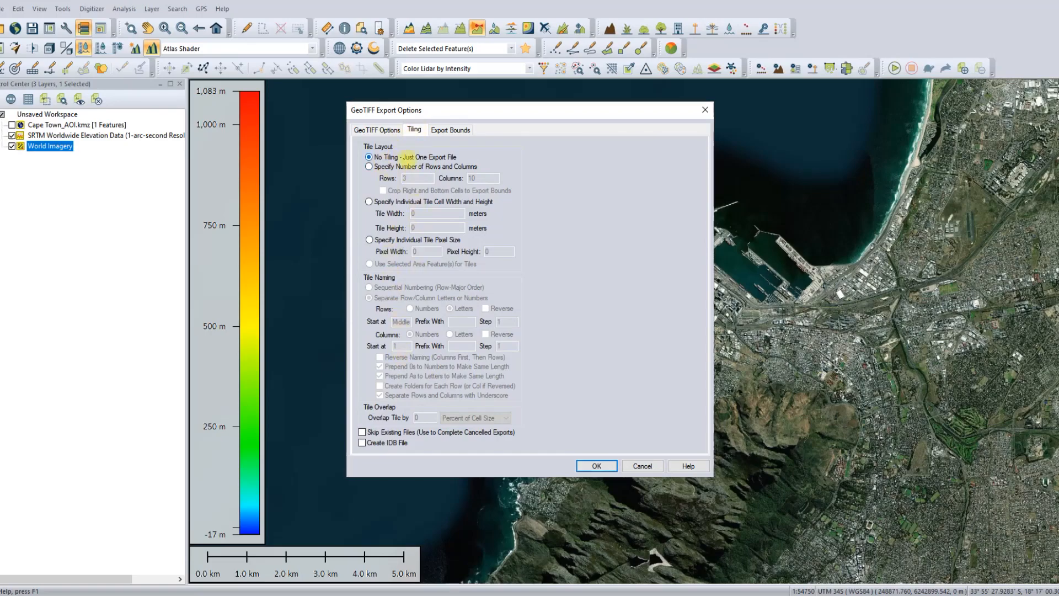
pyautogui.click(460, 130)
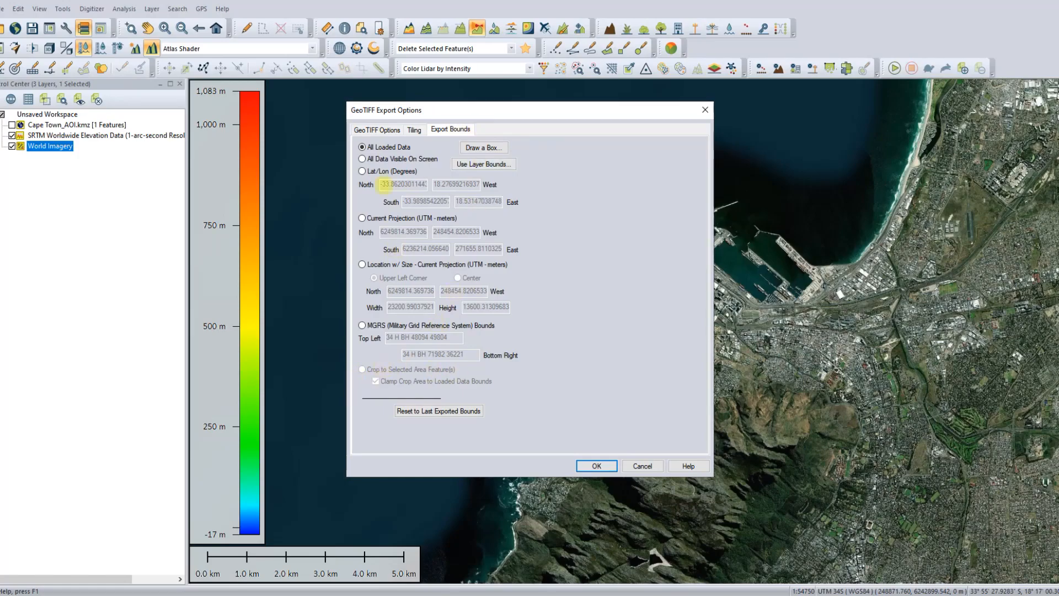
pyautogui.click(377, 130)
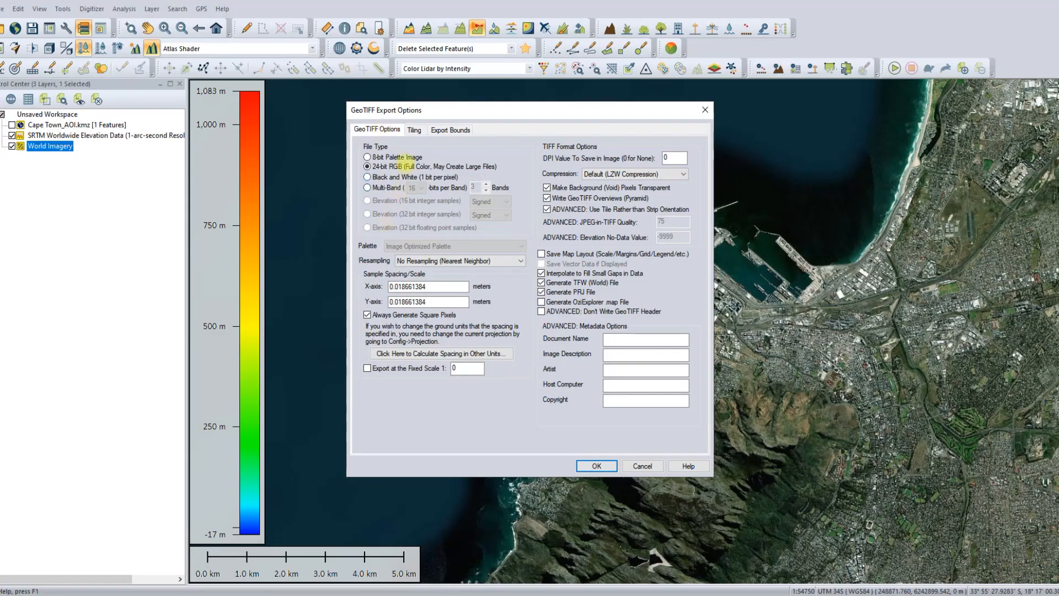
pyautogui.click(595, 465)
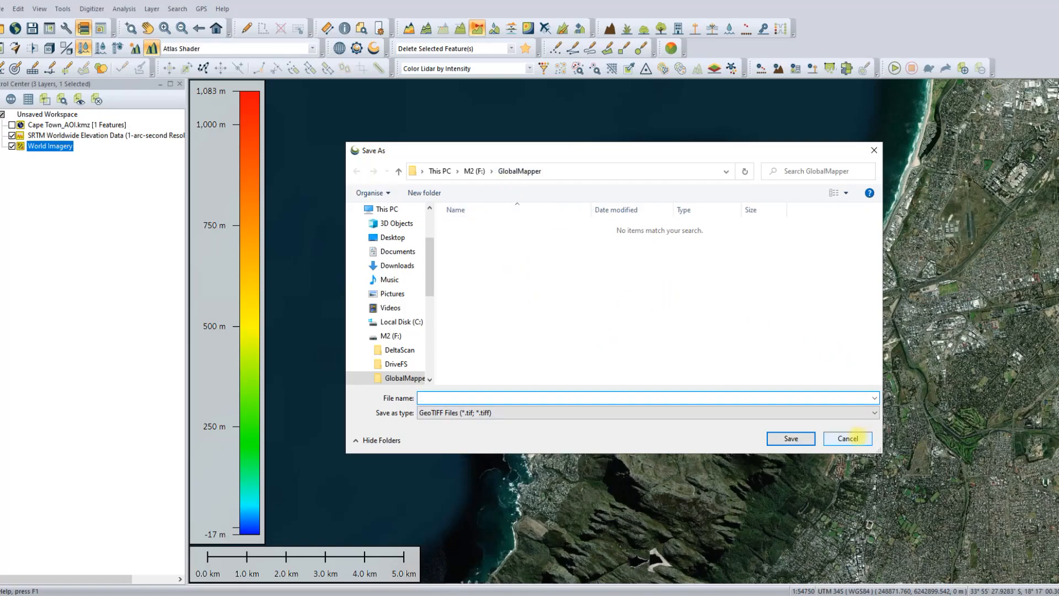
# Step: Cancel saving the imagery GeoTIFF and reopen the File menu for an elevation grid export
pyautogui.click(851, 437)
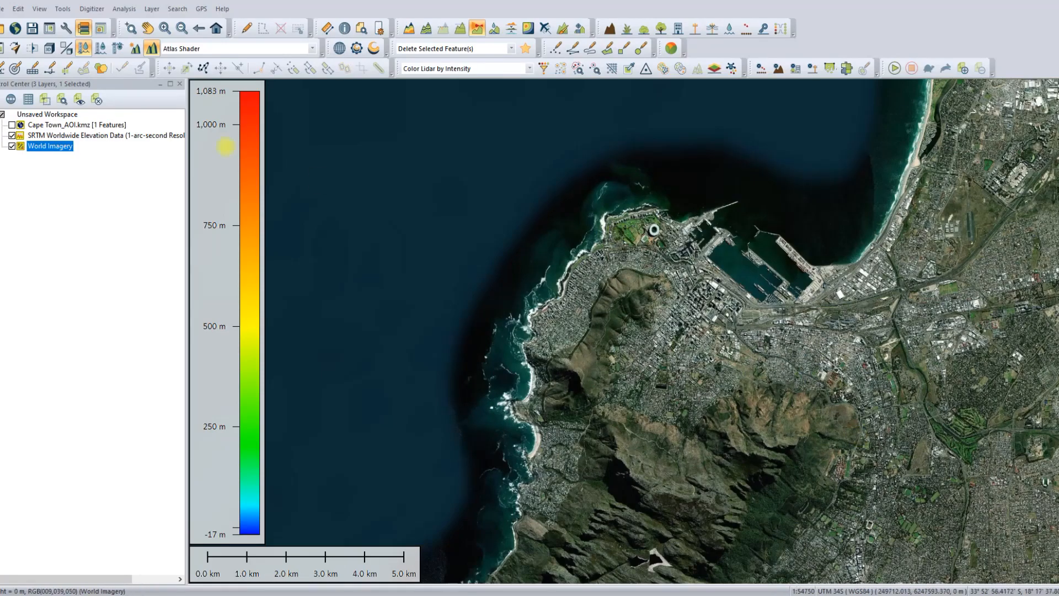
pyautogui.click(6, 9)
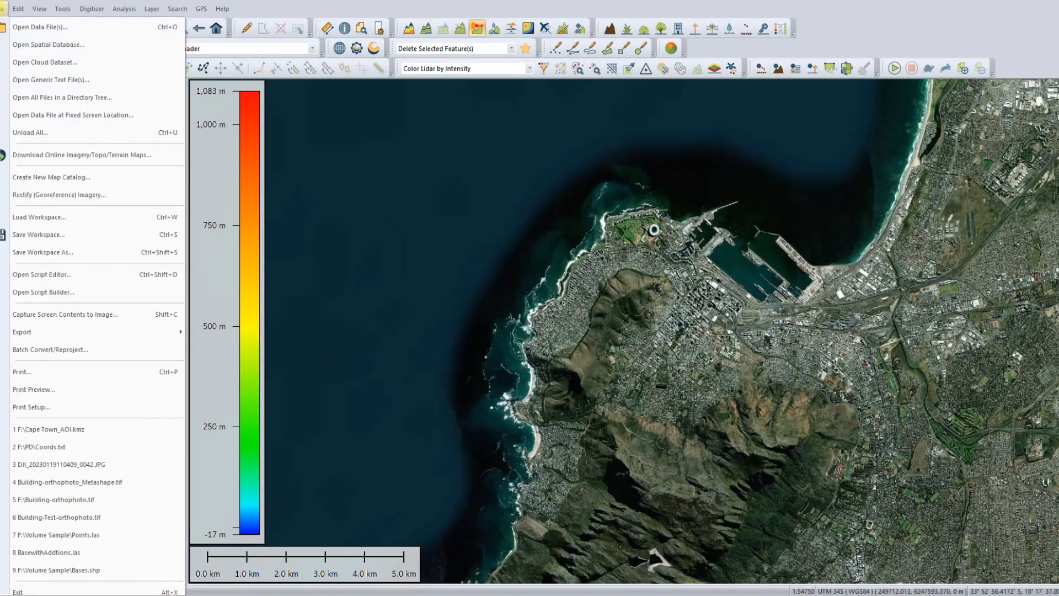
pyautogui.moveTo(91, 331)
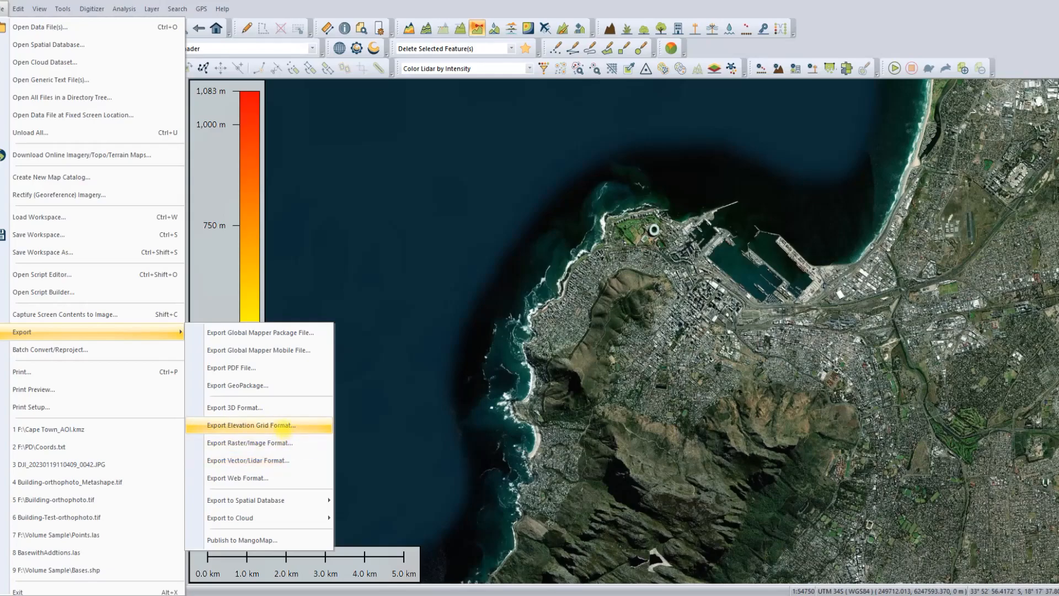
# Step: Choose Export Elevation Grid Format and confirm GeoTIFF to open its 32-bit floating-point elevation settings
pyautogui.click(278, 443)
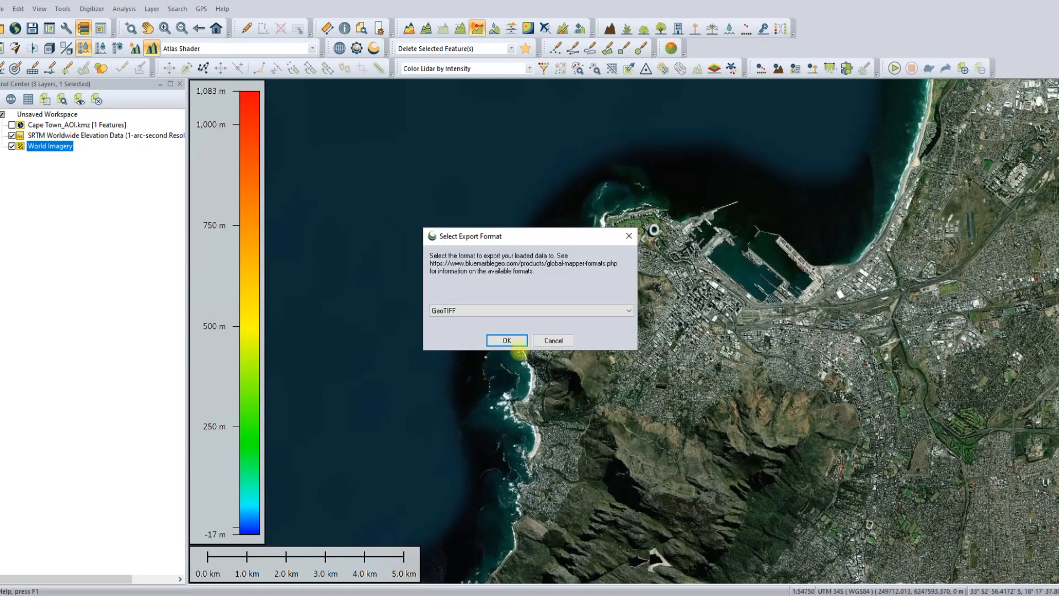
pyautogui.click(527, 310)
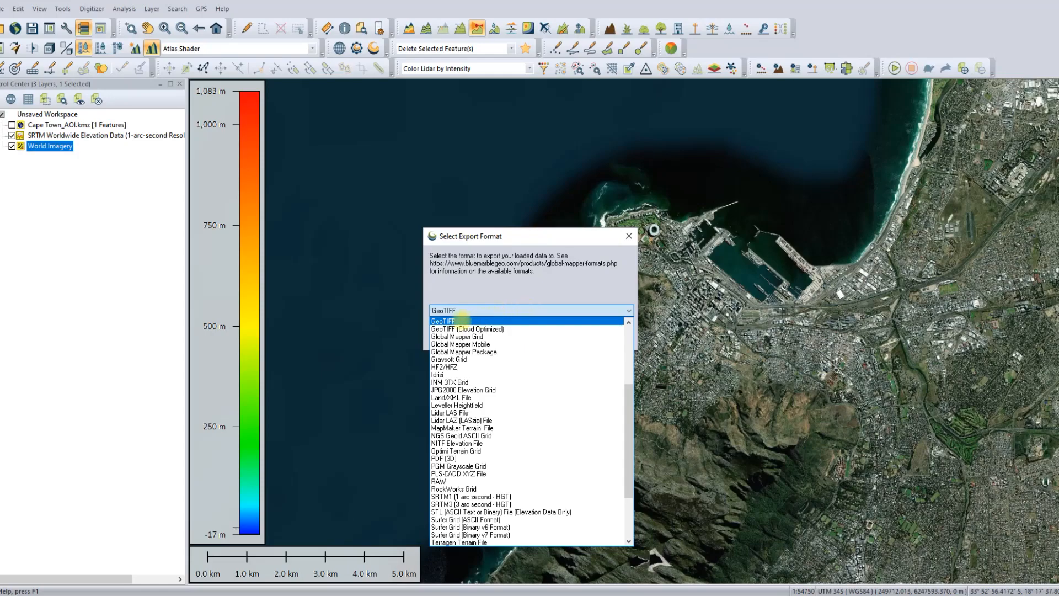
pyautogui.click(444, 321)
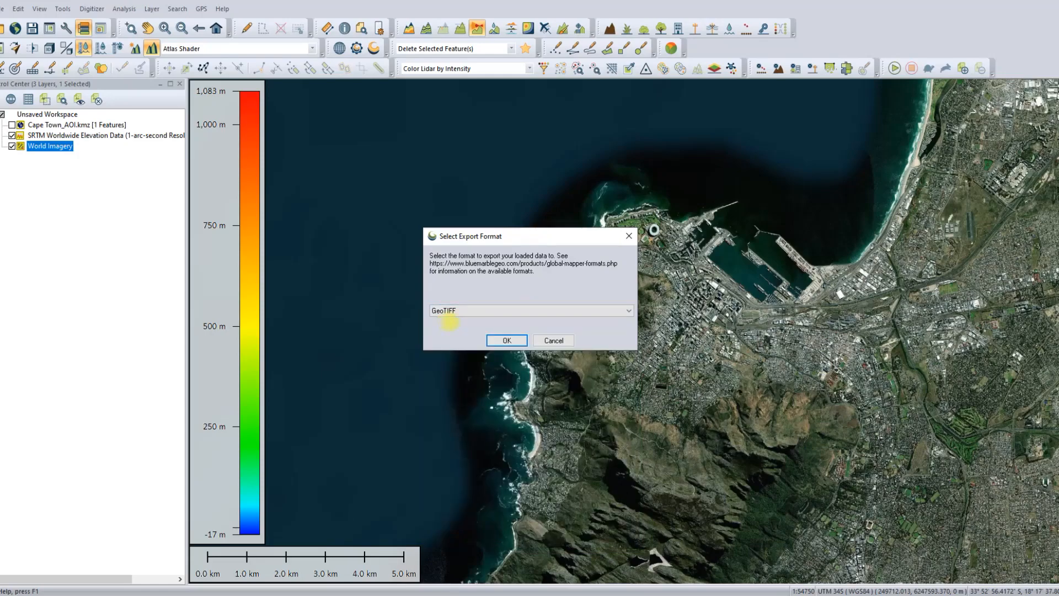
pyautogui.click(503, 339)
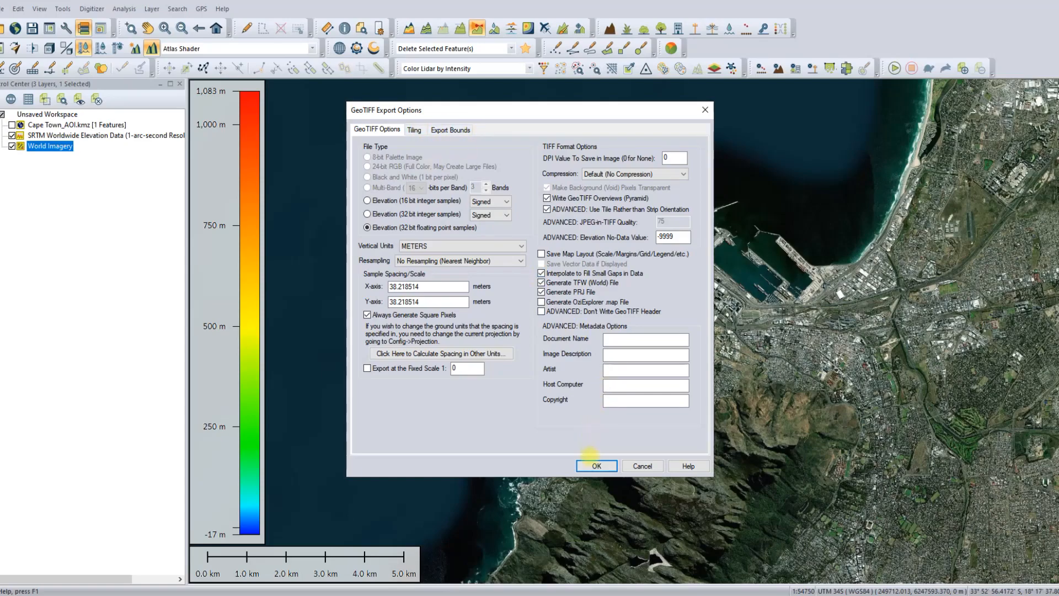
pyautogui.click(642, 466)
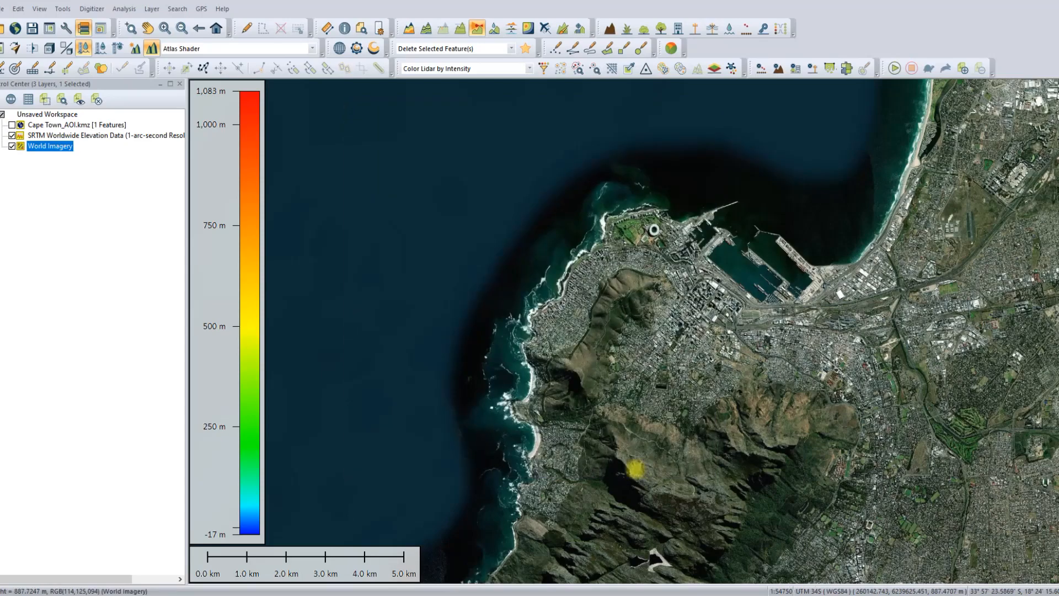